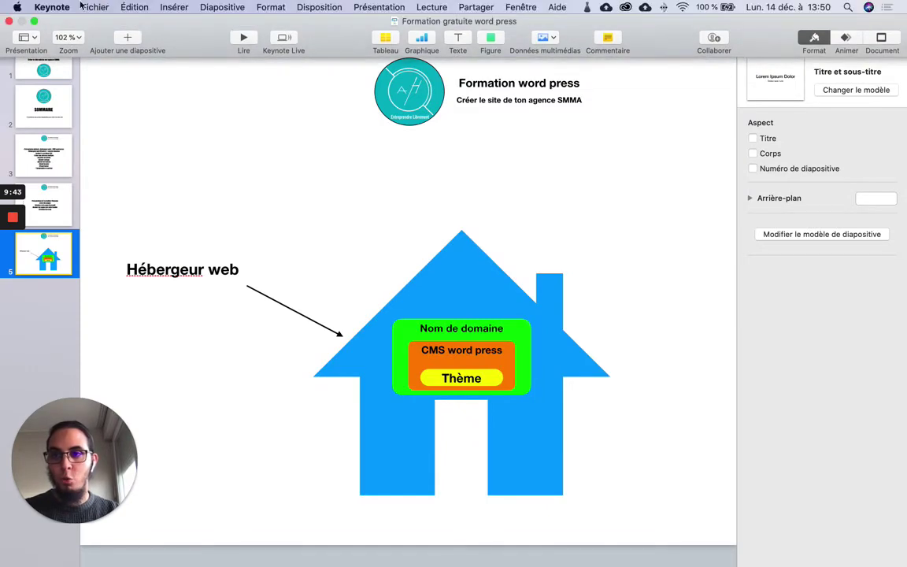
Step: Take the Keynote presentation out of full screen, minimize it, and switch to Chrome to view the o2switch home page
{"action": "left_click", "coordinate": [34, 29]}
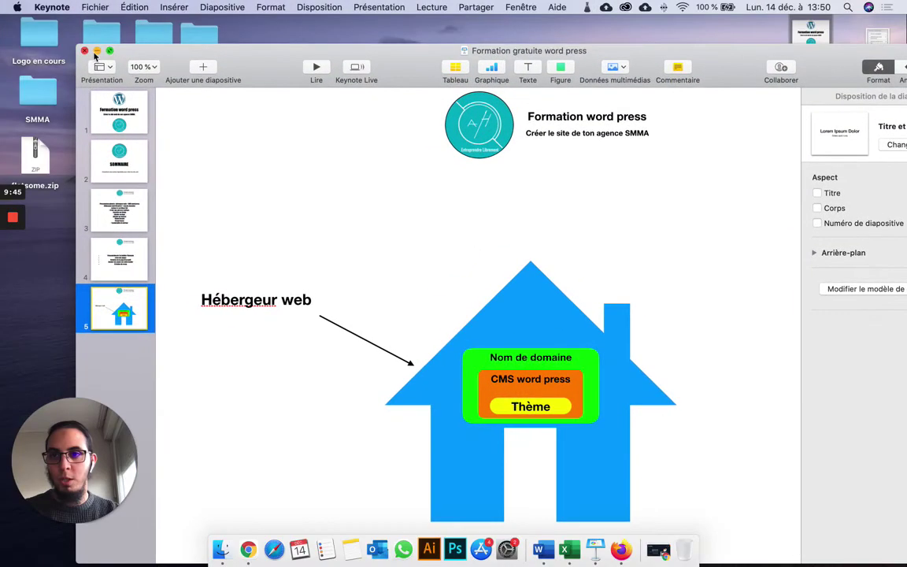
{"action": "left_click", "coordinate": [89, 48]}
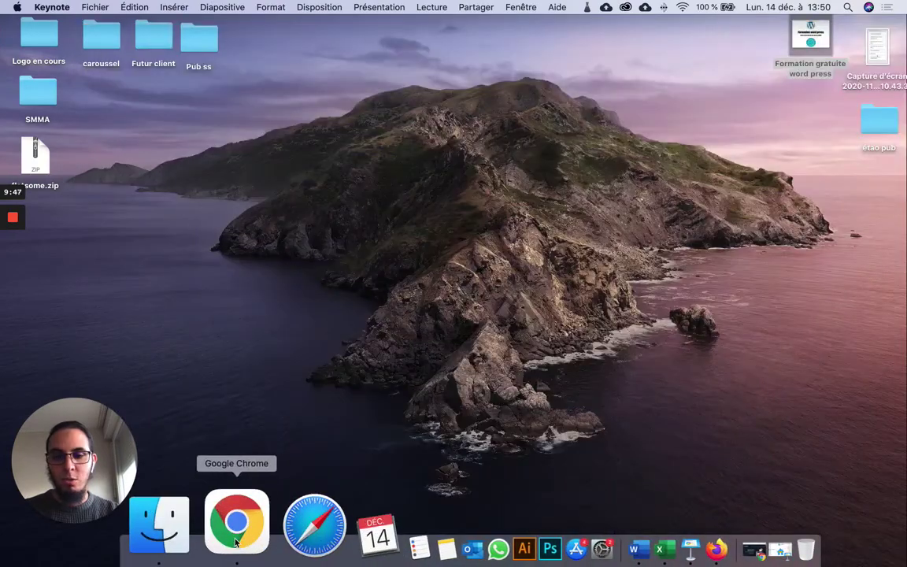
{"action": "left_click", "coordinate": [237, 549]}
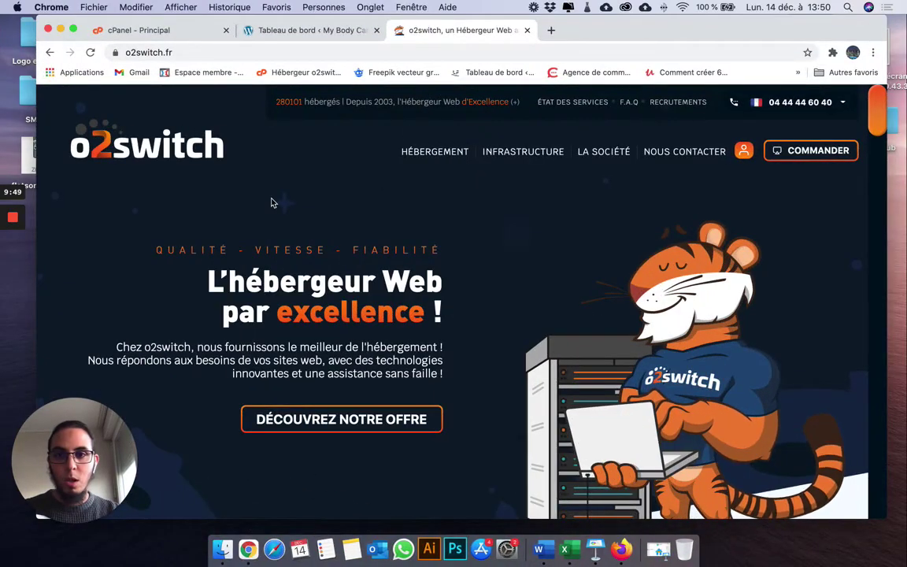
{"action": "scroll", "coordinate": [272, 202], "scroll_direction": "down", "scroll_amount": 3}
{"action": "scroll", "coordinate": [272, 203], "scroll_direction": "up", "scroll_amount": 3}
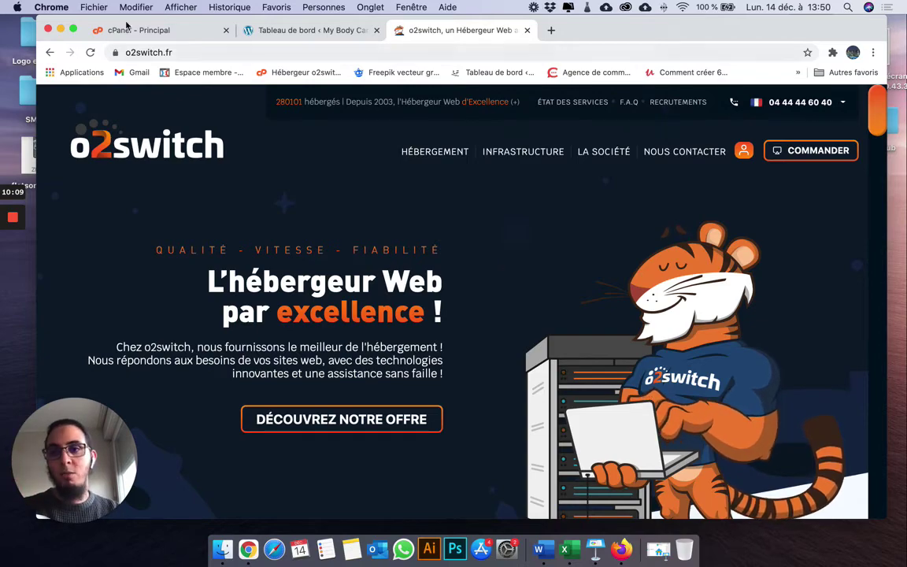
Step: Switch to the o2switch cPanel page and log out of the hosting account
{"action": "left_click", "coordinate": [75, 31]}
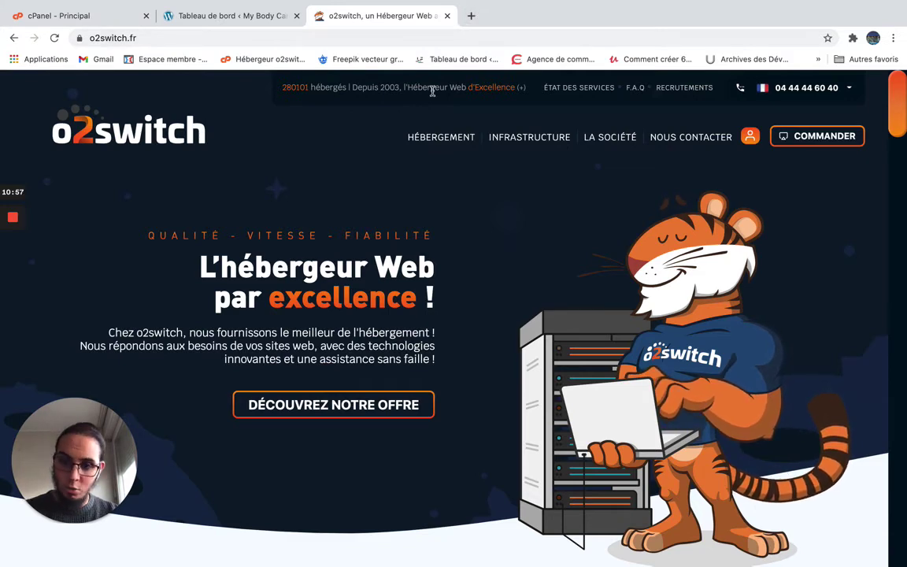
{"action": "left_click", "coordinate": [71, 22]}
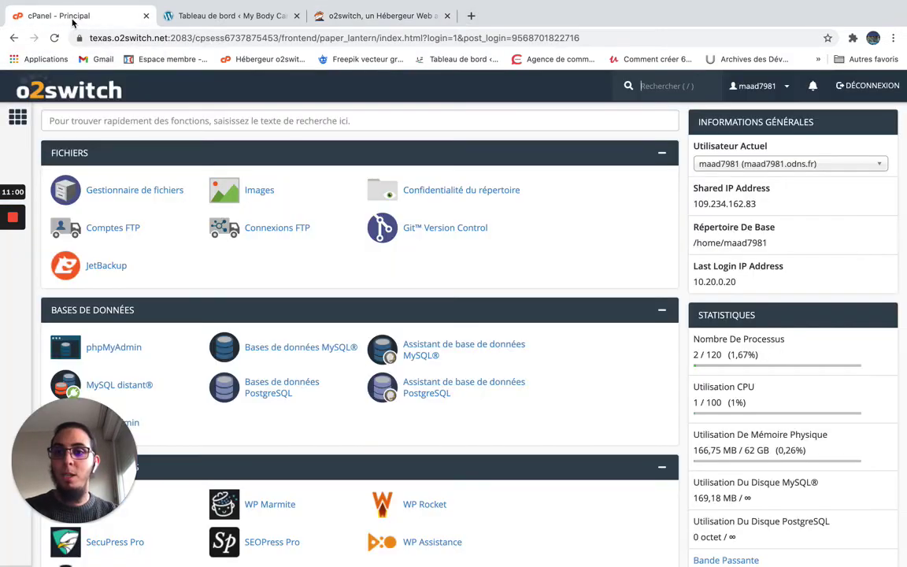
{"action": "left_click", "coordinate": [876, 85]}
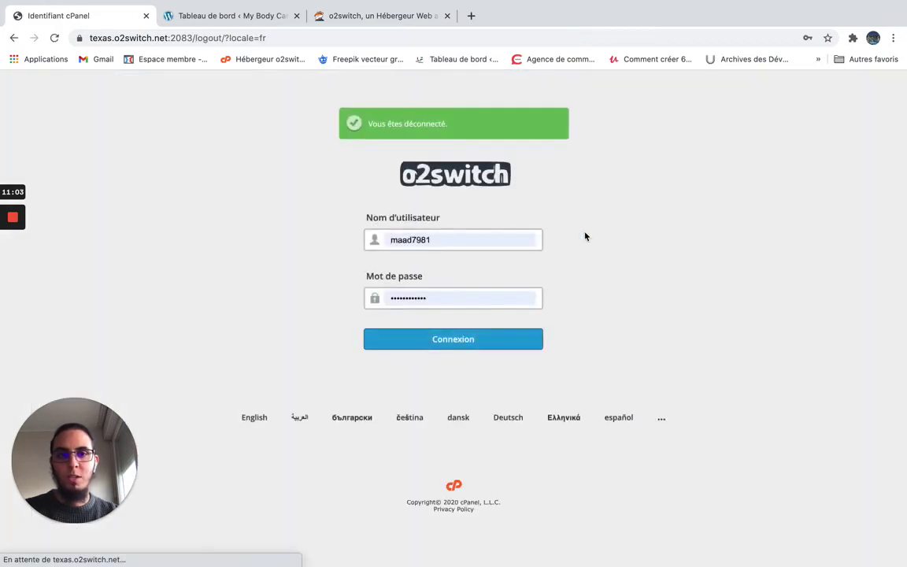
Step: Select the full address of the cPanel login page and log back in with the prefilled credentials
{"action": "left_click", "coordinate": [128, 39]}
{"action": "left_click", "coordinate": [116, 38]}
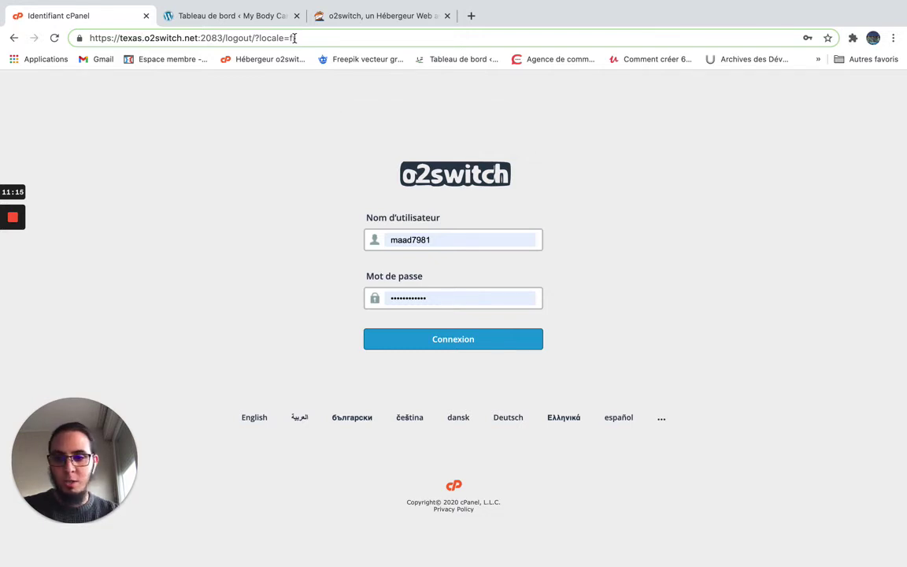
{"action": "triple_click", "coordinate": [183, 40]}
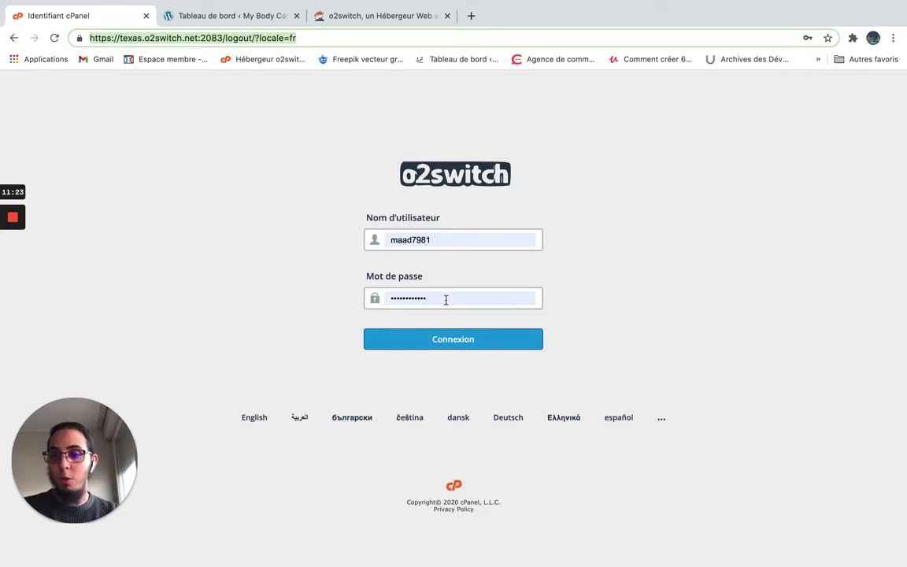
{"action": "left_click", "coordinate": [456, 347]}
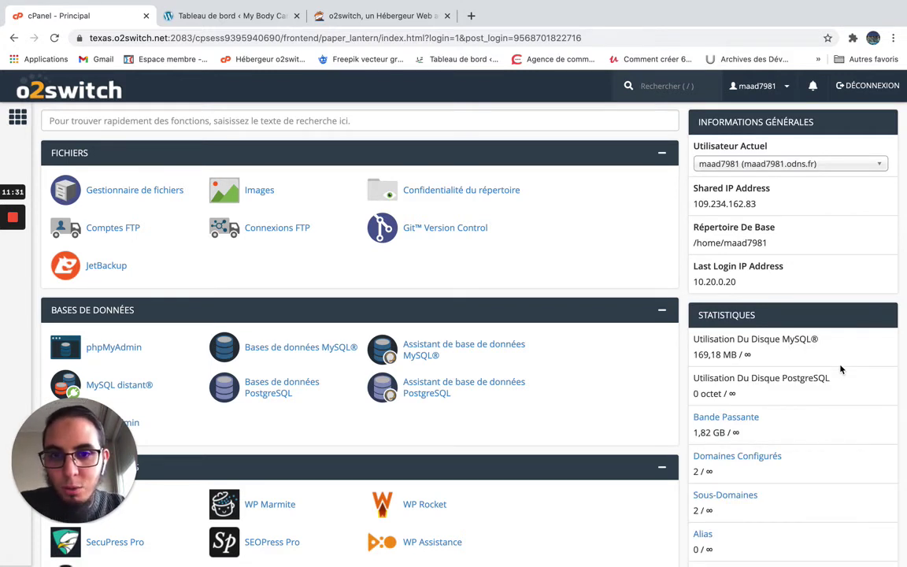
Step: Quit Keynote while keeping the cPanel dashboard open
{"action": "mouse_move", "coordinate": [629, 560]}
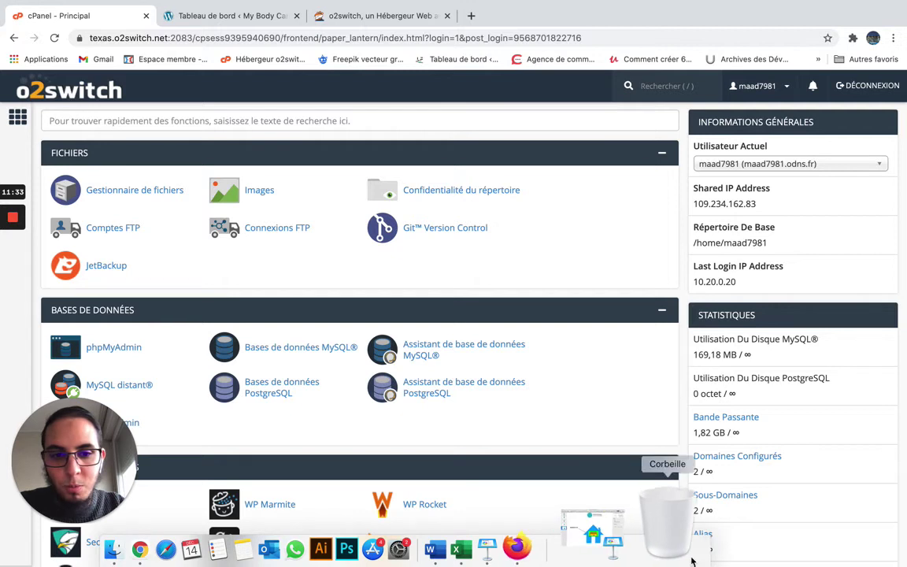
{"action": "right_click", "coordinate": [598, 523]}
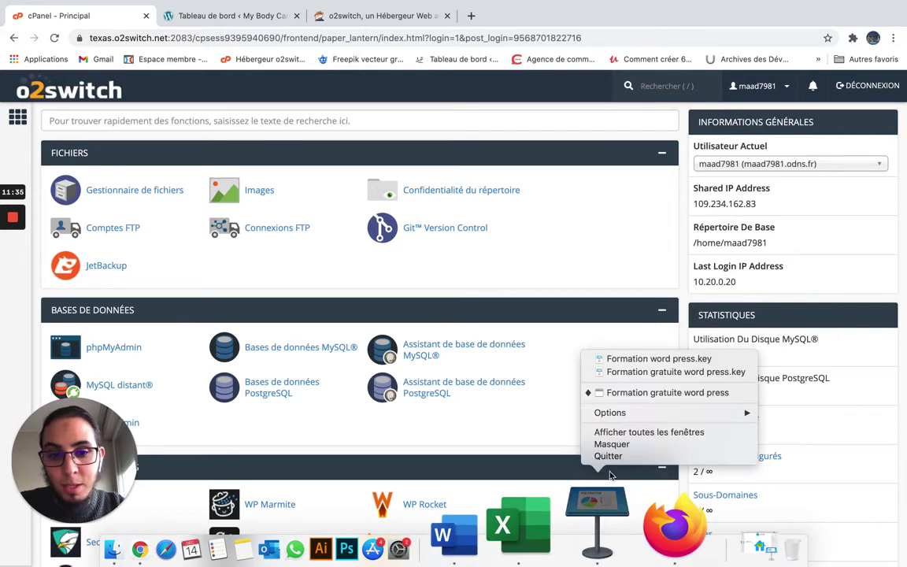
{"action": "left_click", "coordinate": [609, 457]}
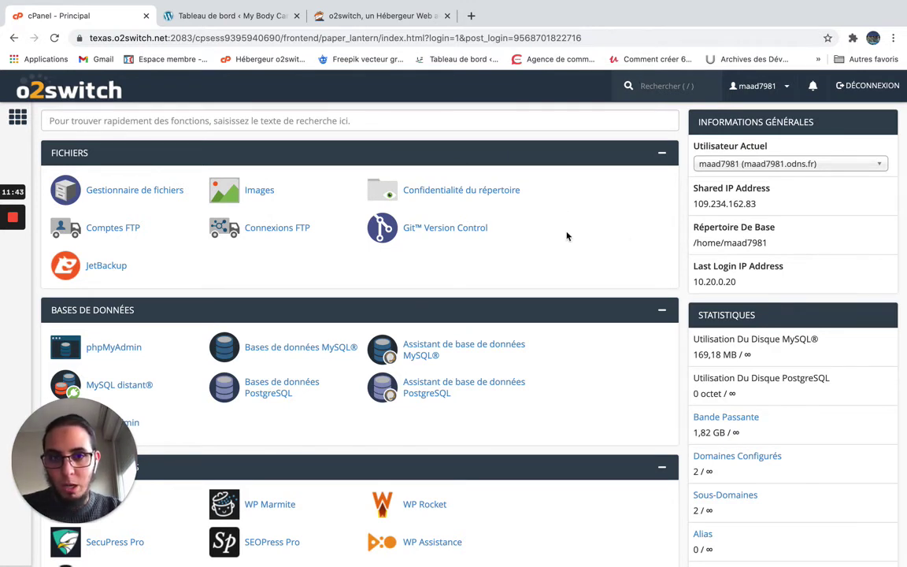
Step: Look through the cPanel dashboard's sections, from the file tools down to the Softaculous Apps Installer and back up
{"action": "scroll", "coordinate": [441, 241], "scroll_direction": "down", "scroll_amount": 15}
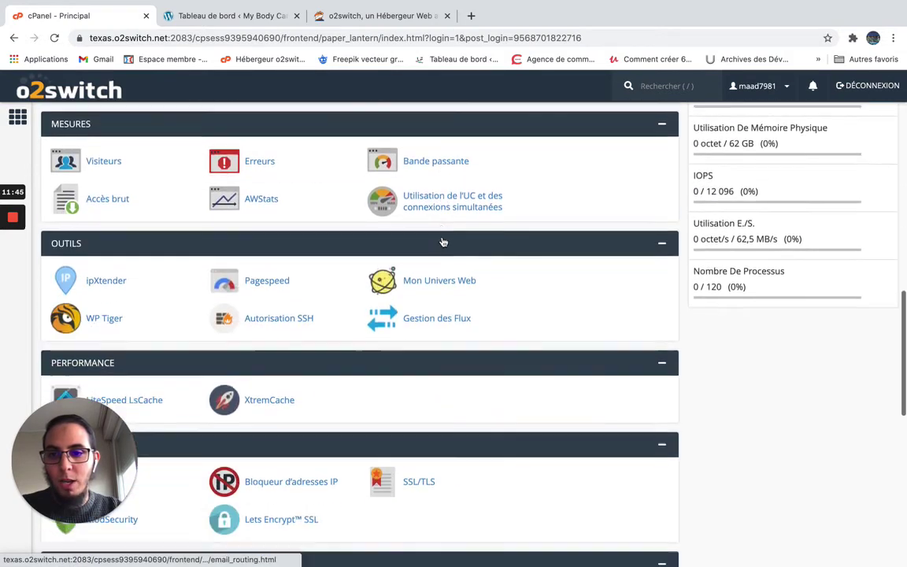
{"action": "scroll", "coordinate": [441, 241], "scroll_direction": "down", "scroll_amount": 10}
{"action": "left_click_drag", "start_coordinate": [57, 451], "coordinate": [816, 453]}
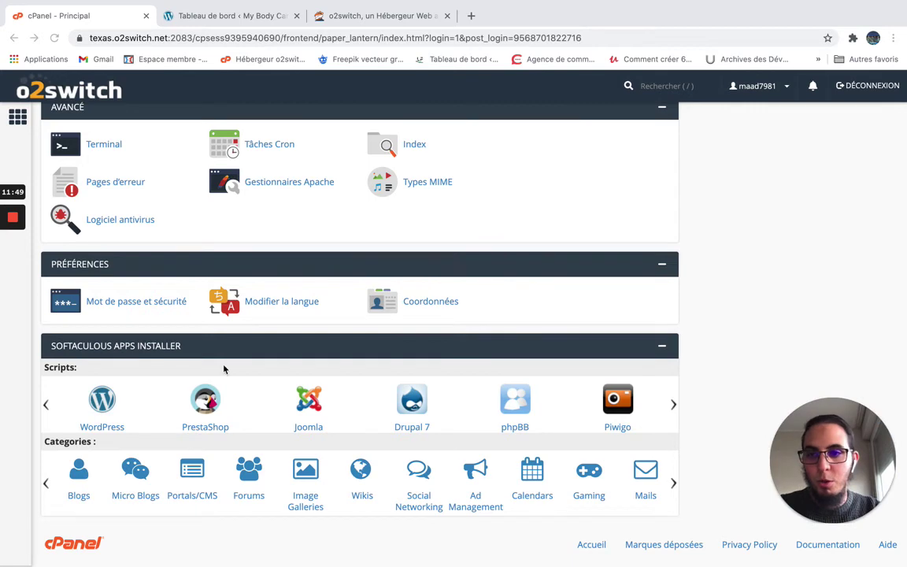
{"action": "scroll", "coordinate": [224, 370], "scroll_direction": "up", "scroll_amount": 8}
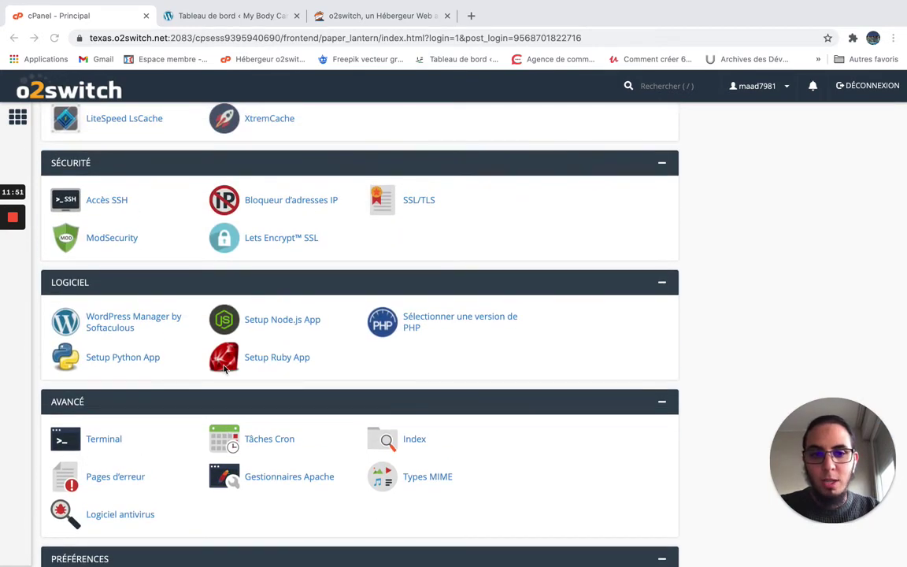
{"action": "scroll", "coordinate": [111, 398], "scroll_direction": "up", "scroll_amount": 5}
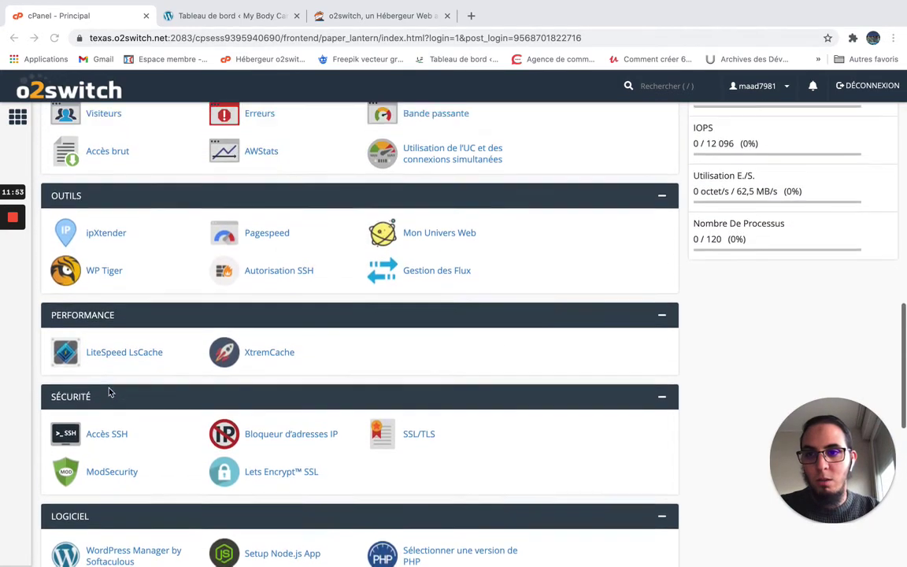
{"action": "scroll", "coordinate": [109, 392], "scroll_direction": "up", "scroll_amount": 5}
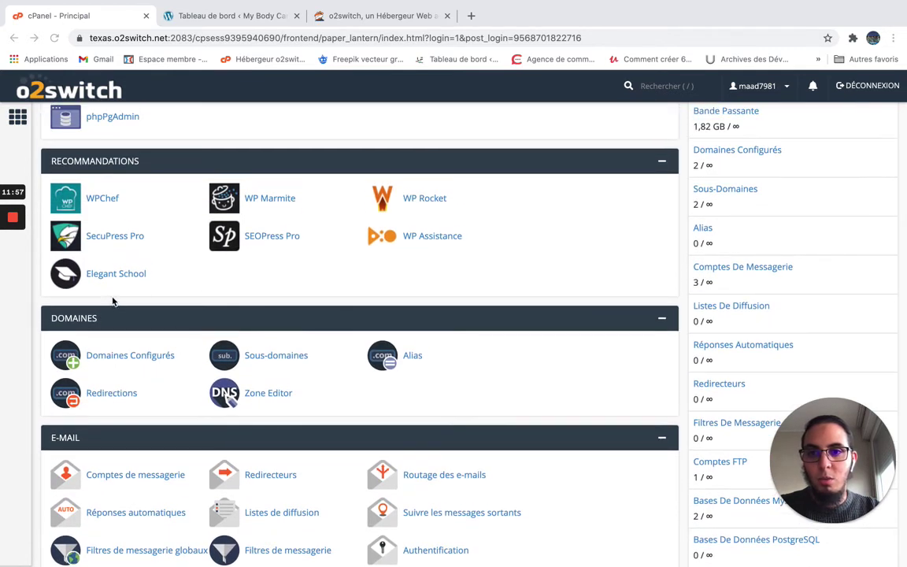
{"action": "scroll", "coordinate": [111, 299], "scroll_direction": "up", "scroll_amount": 3}
{"action": "scroll", "coordinate": [112, 301], "scroll_direction": "up", "scroll_amount": 2}
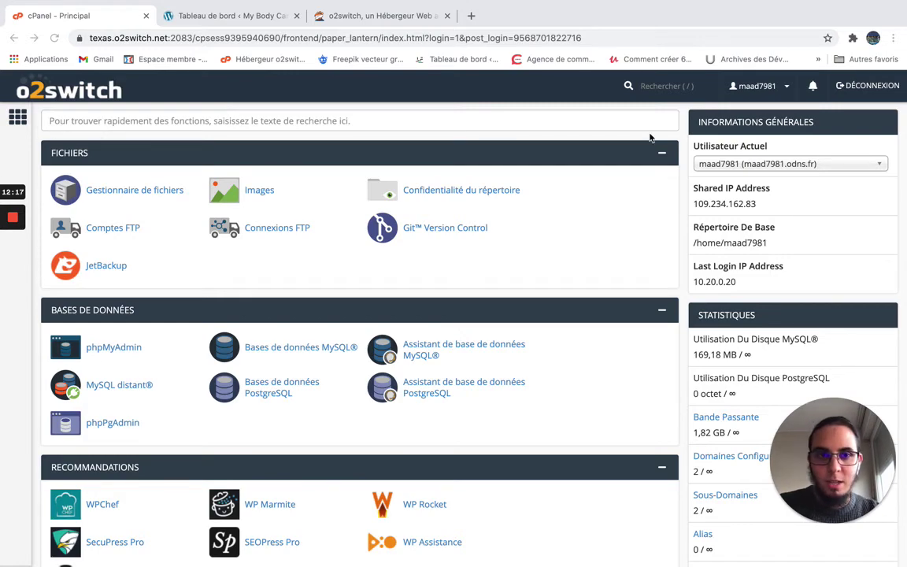
Step: Open the WordPress script from the Softaculous Apps Installer section and dismiss the page translation prompt
{"action": "scroll", "coordinate": [100, 327], "scroll_direction": "down", "scroll_amount": 5}
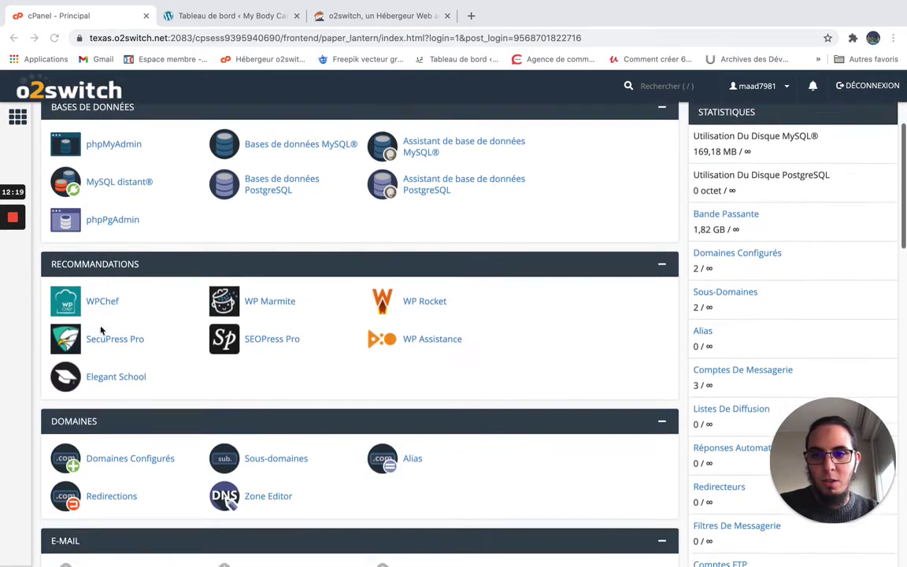
{"action": "scroll", "coordinate": [100, 330], "scroll_direction": "down", "scroll_amount": 15}
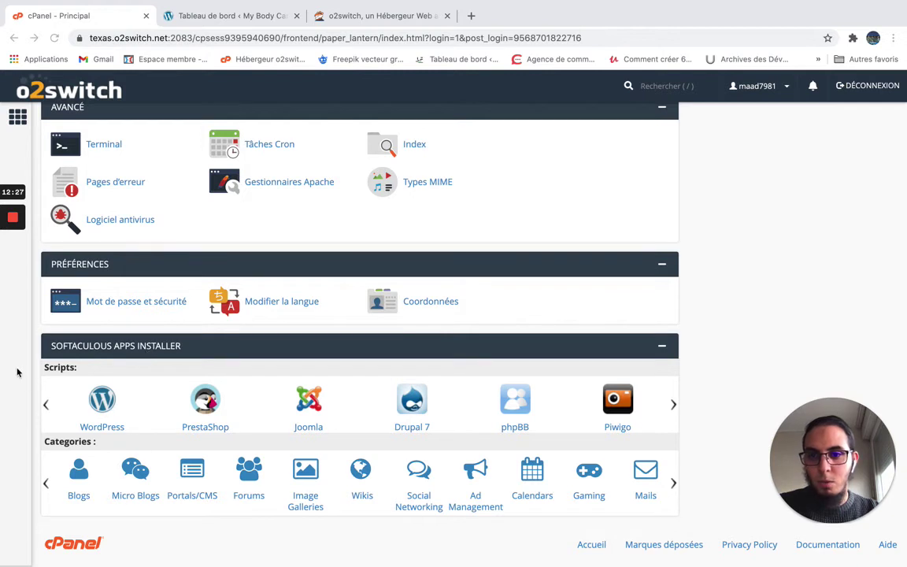
{"action": "key", "text": "slash"}
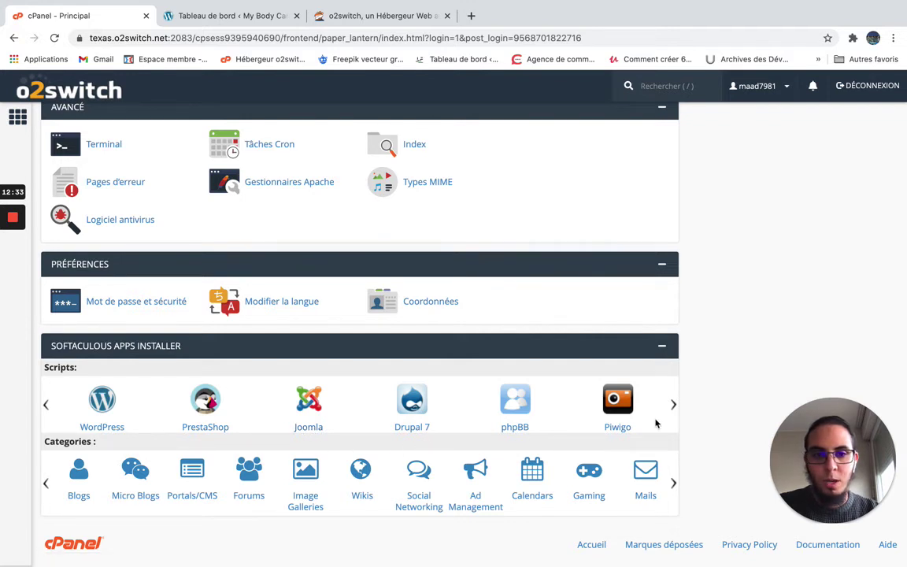
{"action": "left_click", "coordinate": [102, 403]}
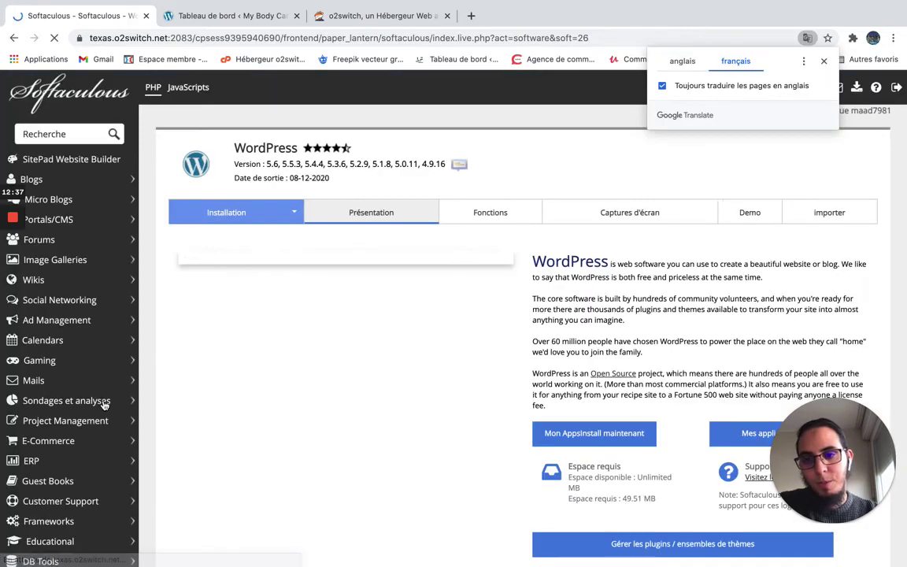
{"action": "left_click", "coordinate": [824, 62]}
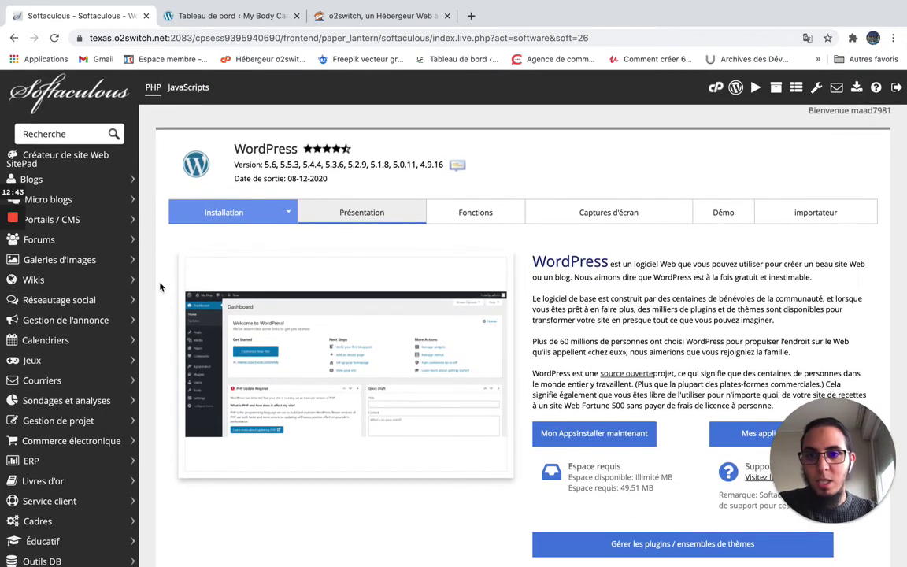
Step: Examine the Softaculous WordPress page, including its overview, installation options and list of current installations
{"action": "scroll", "coordinate": [160, 286], "scroll_direction": "down", "scroll_amount": 1}
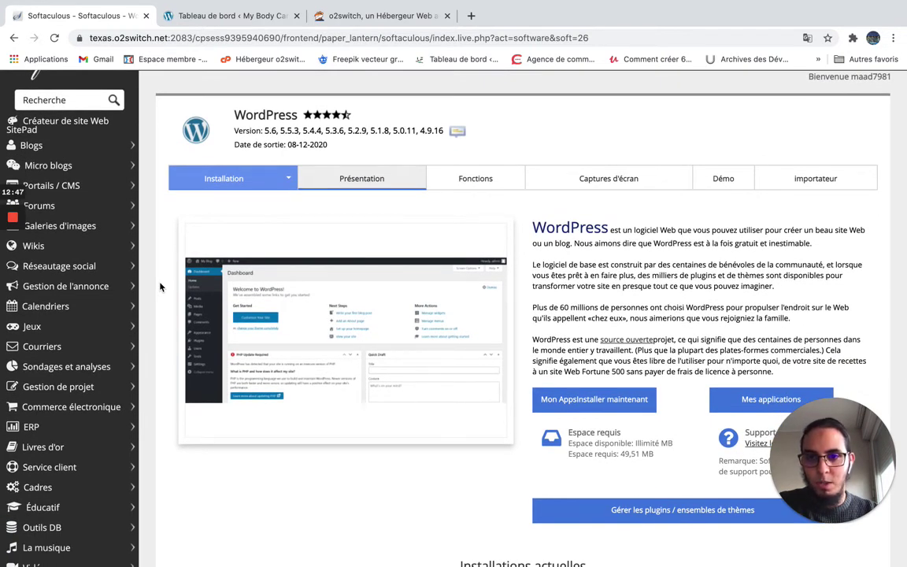
{"action": "scroll", "coordinate": [160, 286], "scroll_direction": "down", "scroll_amount": 1}
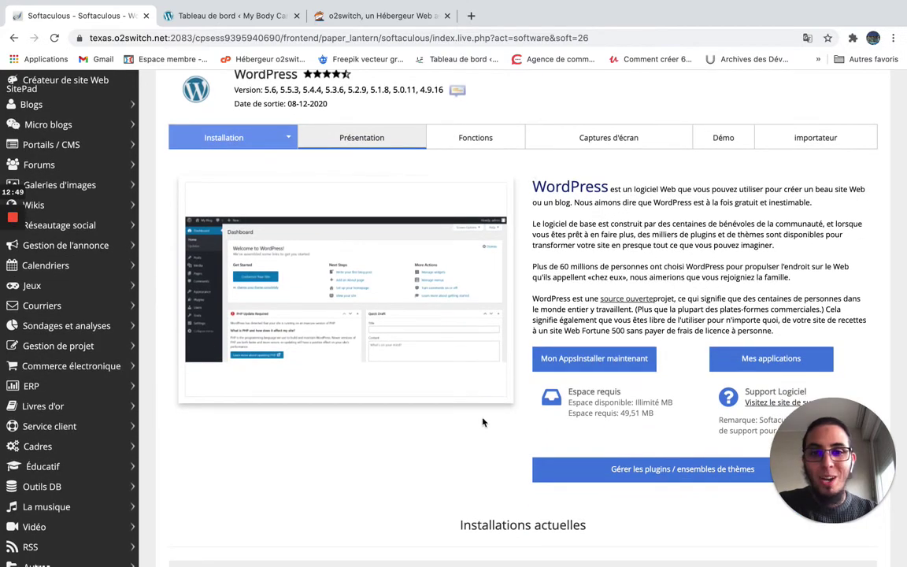
{"action": "scroll", "coordinate": [481, 417], "scroll_direction": "down", "scroll_amount": 3}
{"action": "scroll", "coordinate": [479, 425], "scroll_direction": "up", "scroll_amount": 5}
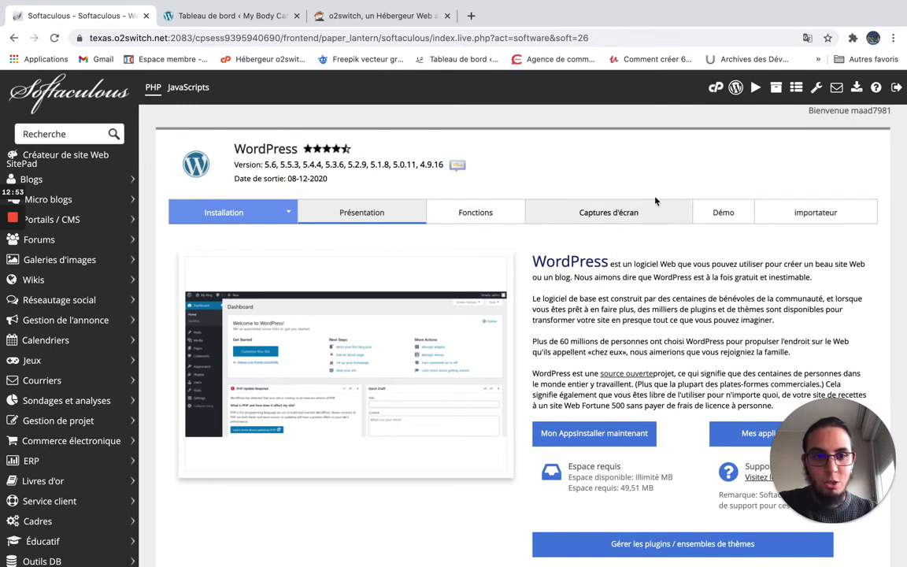
{"action": "scroll", "coordinate": [425, 302], "scroll_direction": "down", "scroll_amount": 3}
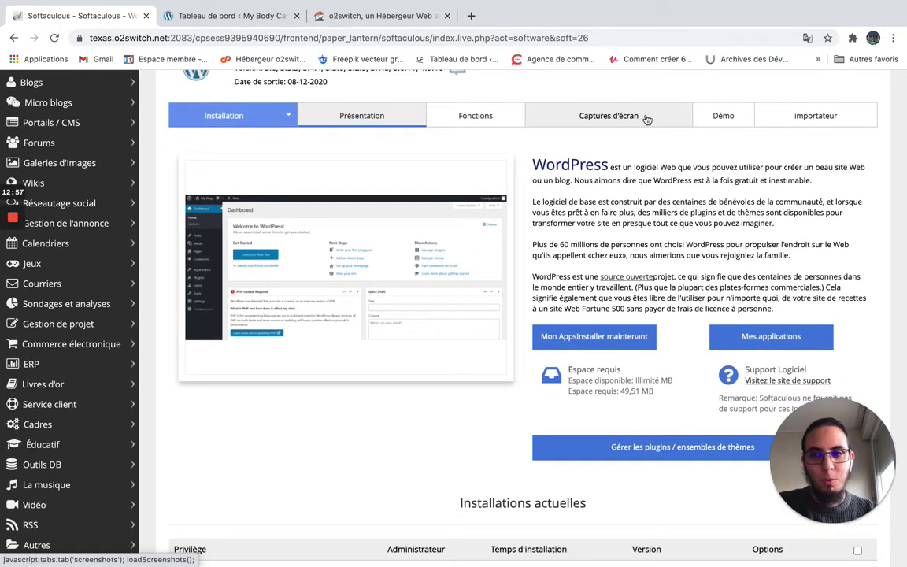
{"action": "scroll", "coordinate": [461, 406], "scroll_direction": "up", "scroll_amount": 3}
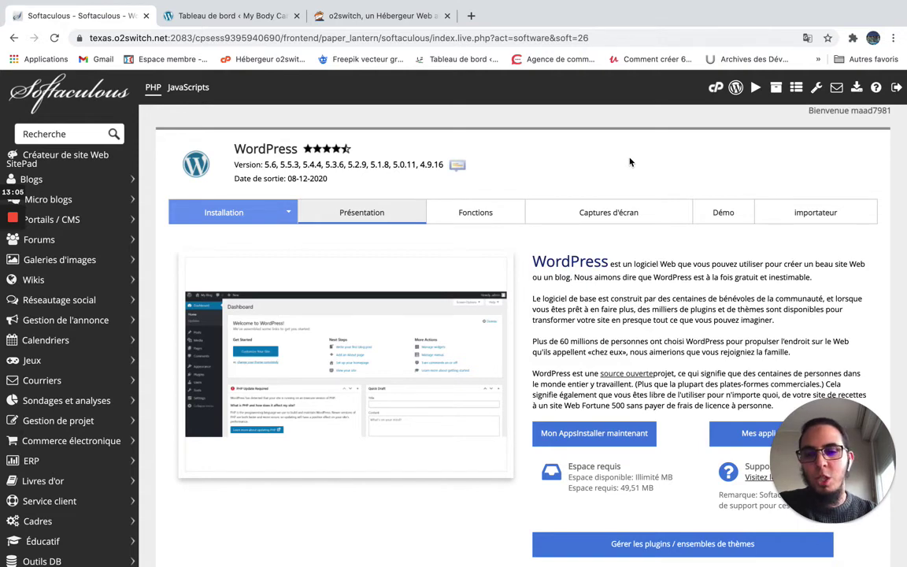
{"action": "scroll", "coordinate": [686, 156], "scroll_direction": "down", "scroll_amount": 1}
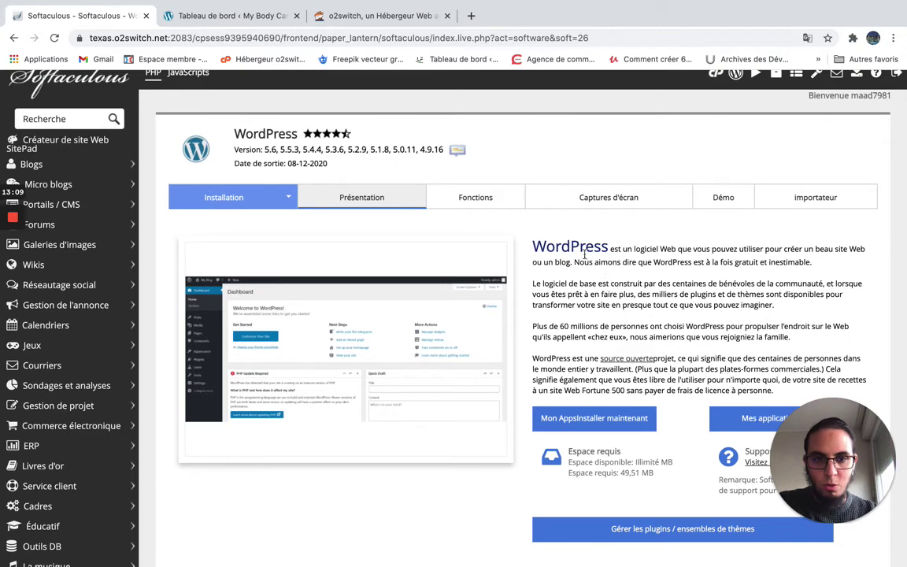
{"action": "scroll", "coordinate": [554, 273], "scroll_direction": "down", "scroll_amount": 5}
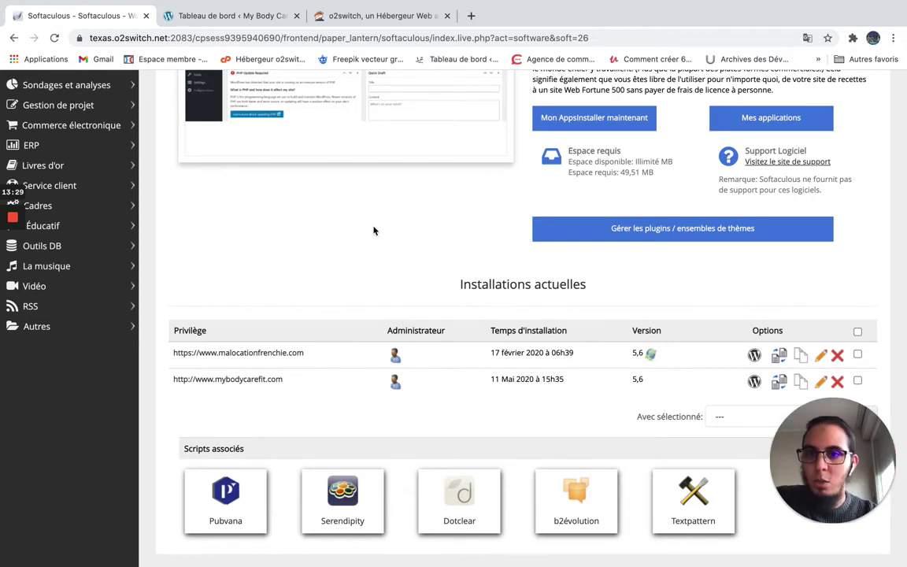
{"action": "scroll", "coordinate": [374, 230], "scroll_direction": "up", "scroll_amount": 8}
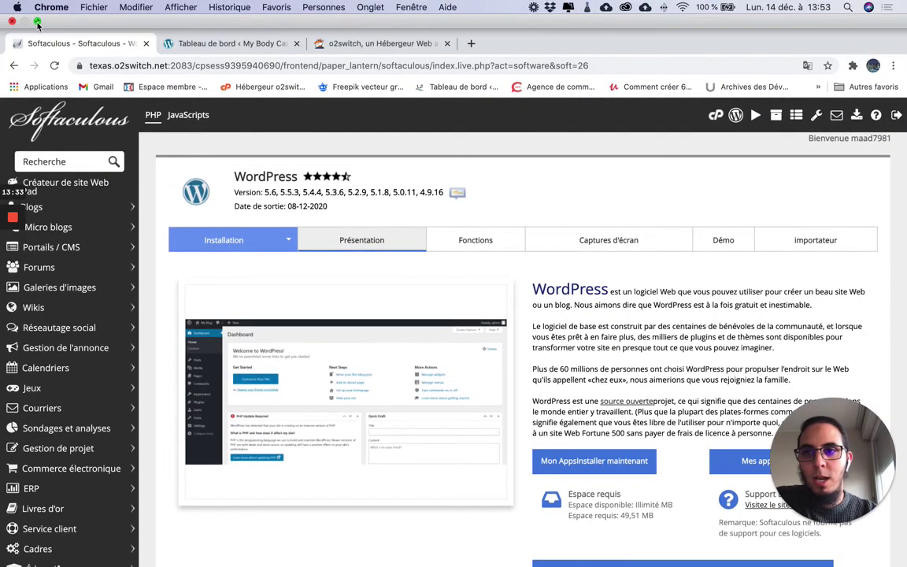
Step: Take the browser out of full screen, reopen the Formation gratuite word press presentation from the desktop, and reposition the browser window
{"action": "left_click", "coordinate": [37, 23]}
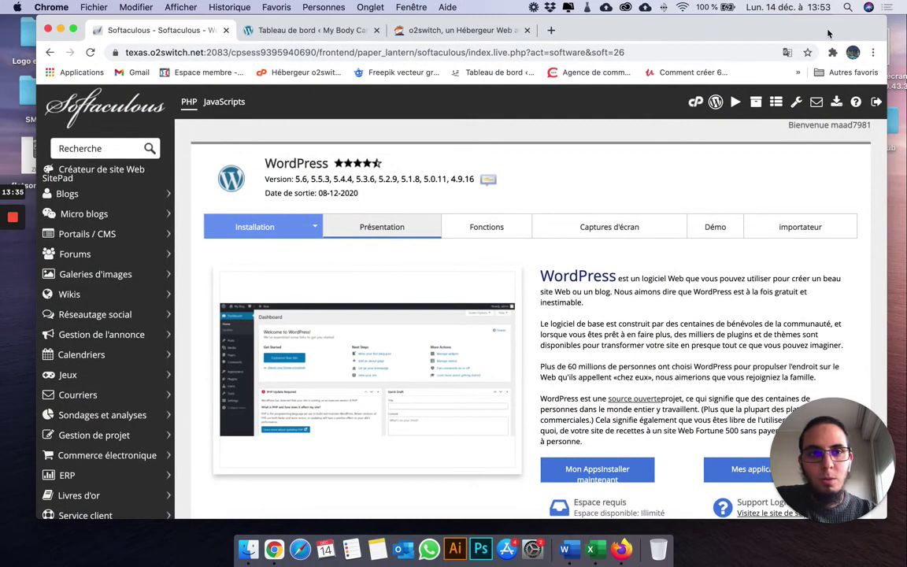
{"action": "left_click_drag", "start_coordinate": [826, 33], "coordinate": [767, 49]}
{"action": "left_click", "coordinate": [801, 27]}
{"action": "double_click", "coordinate": [801, 27]}
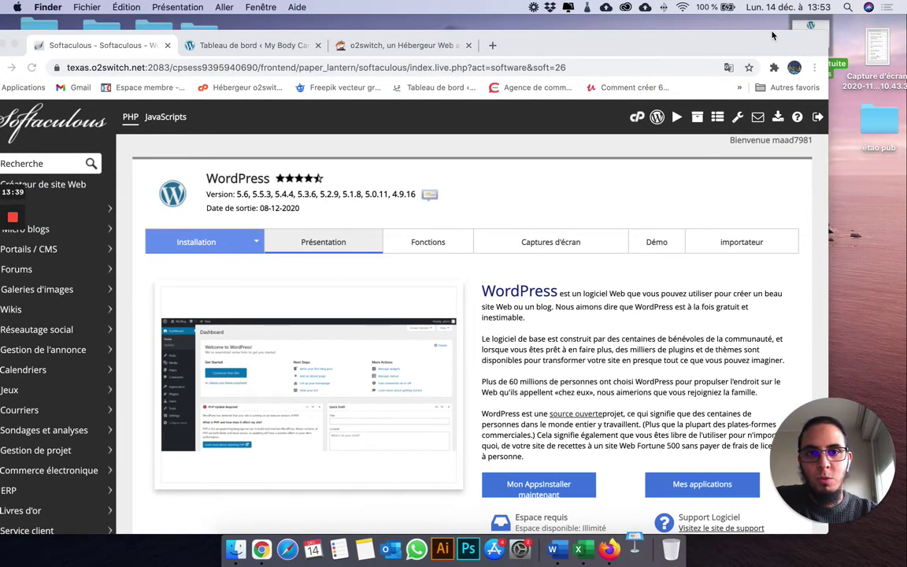
{"action": "left_click_drag", "start_coordinate": [560, 41], "coordinate": [612, 8]}
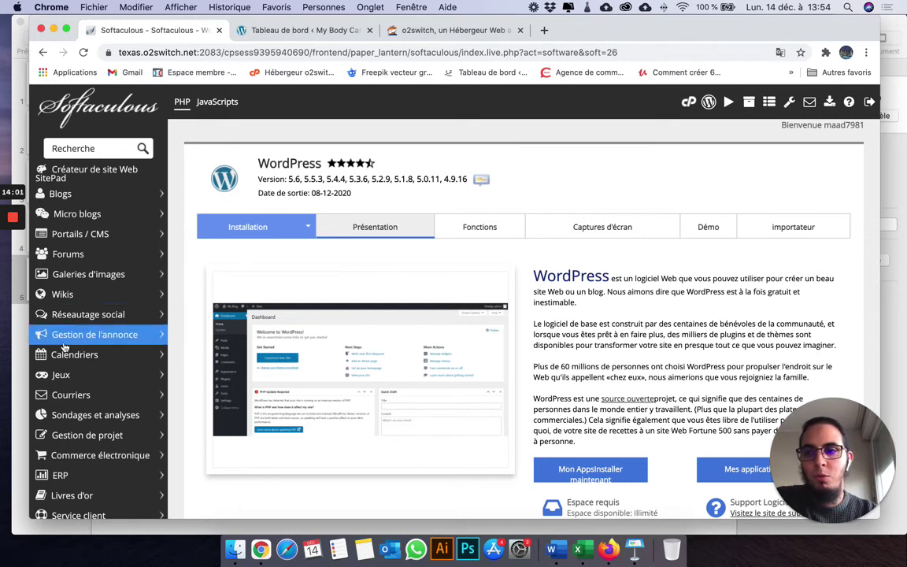
Step: Bring forward the Formation gratuite word press presentation to show its house diagram slide, and minimize it to return to the browser
{"action": "mouse_move", "coordinate": [14, 323]}
{"action": "left_click", "coordinate": [21, 362]}
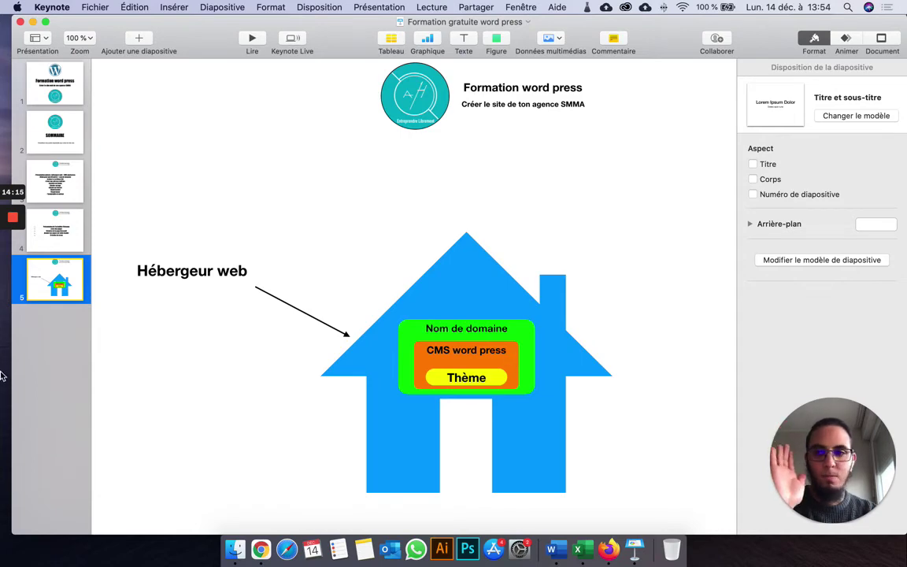
{"action": "left_click", "coordinate": [31, 22]}
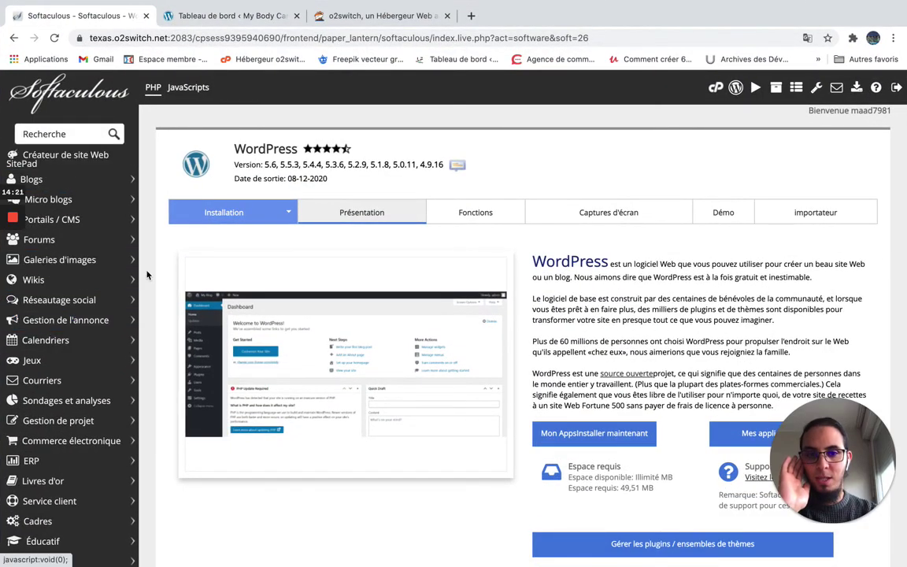
Step: Review the list of current WordPress installations, and highlight the domain name in the address of the open My Body Care Fit dashboard
{"action": "scroll", "coordinate": [292, 265], "scroll_direction": "down", "scroll_amount": 5}
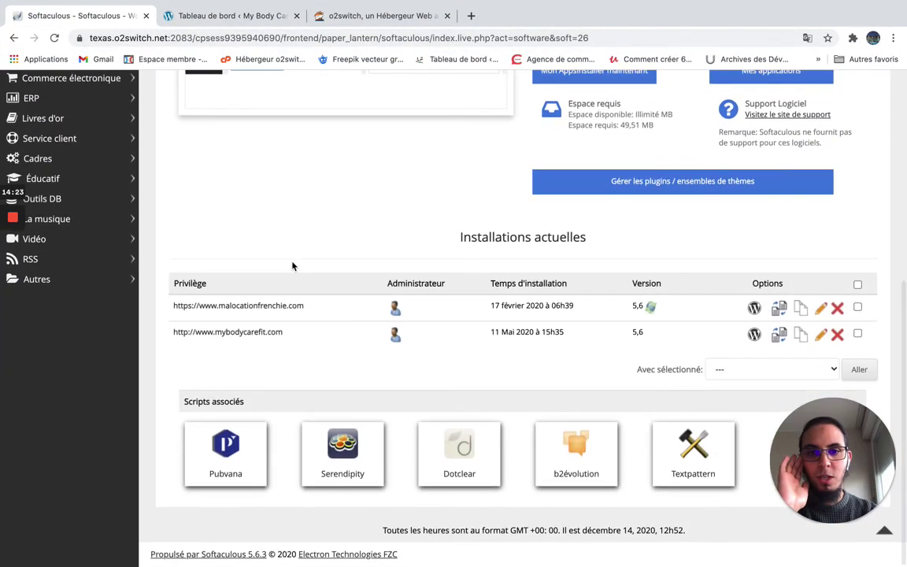
{"action": "left_click", "coordinate": [273, 9]}
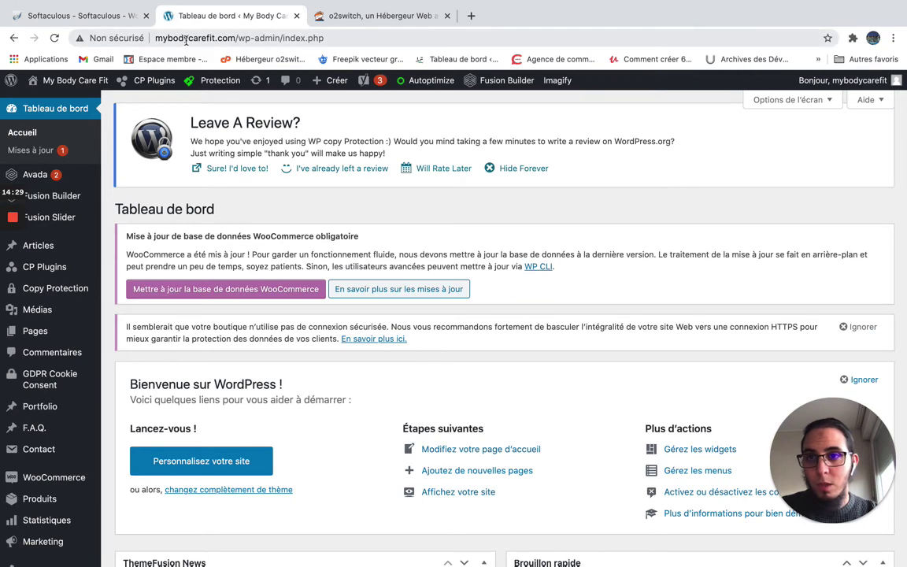
{"action": "left_click", "coordinate": [188, 39]}
{"action": "double_click", "coordinate": [187, 40]}
{"action": "left_click", "coordinate": [259, 41]}
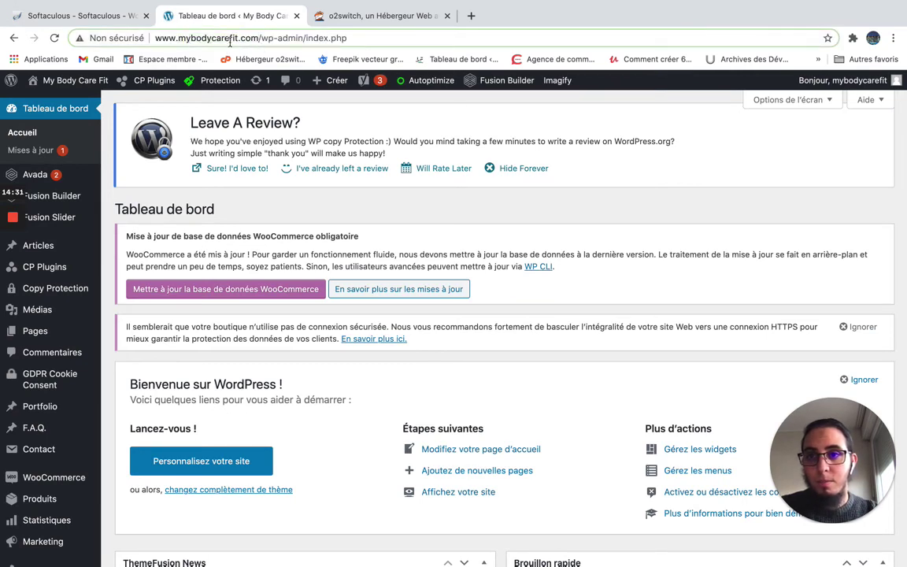
{"action": "left_click_drag", "start_coordinate": [178, 38], "coordinate": [235, 38]}
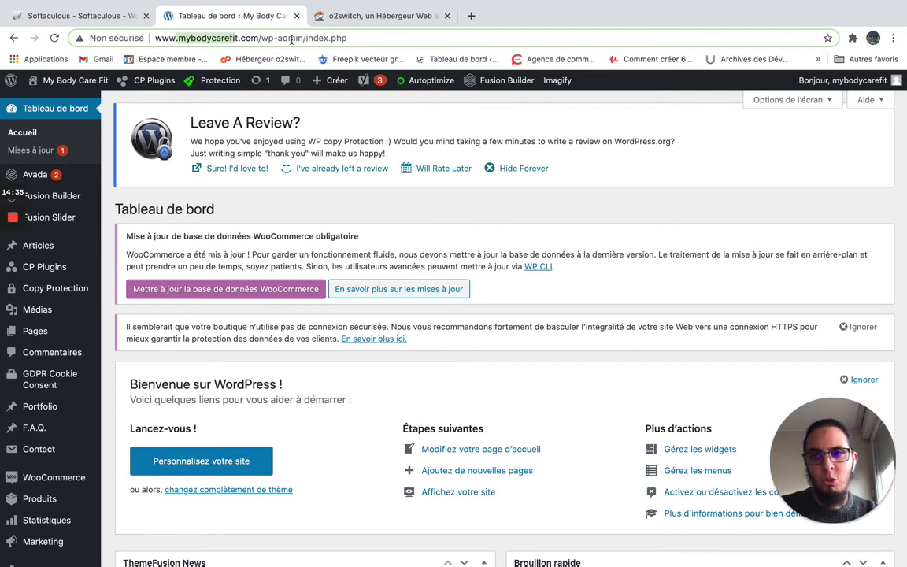
{"action": "left_click", "coordinate": [353, 36]}
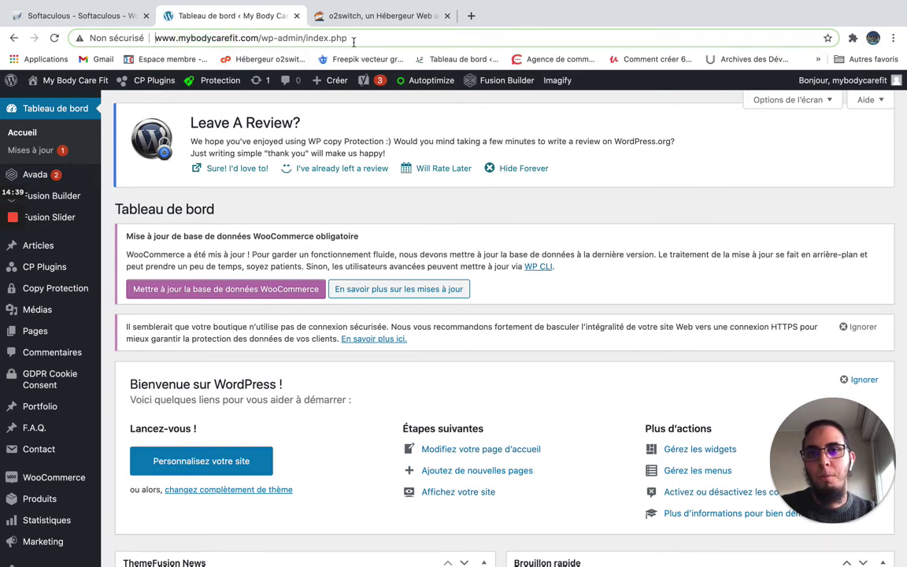
{"action": "left_click_drag", "start_coordinate": [358, 39], "coordinate": [310, 38]}
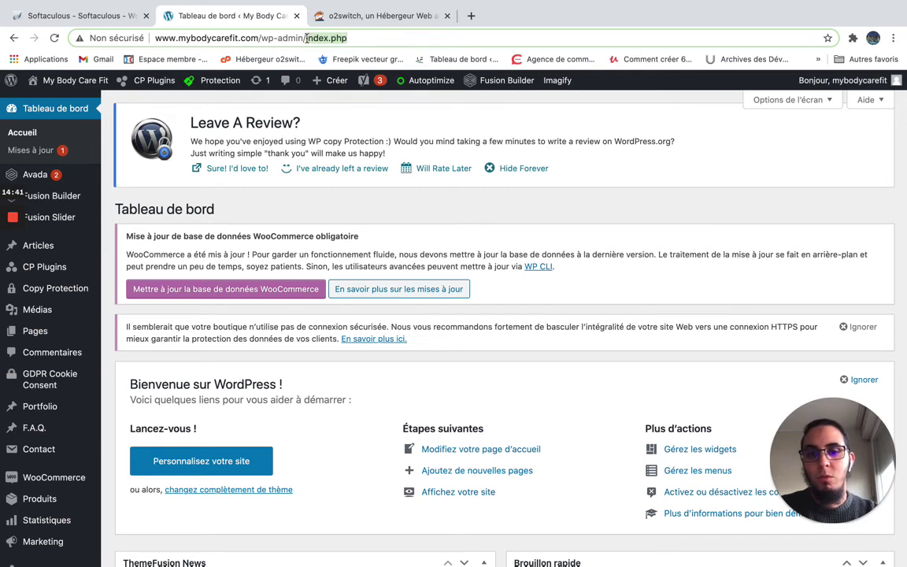
{"action": "key", "text": "BackSpace"}
{"action": "key", "text": "BackSpace"}
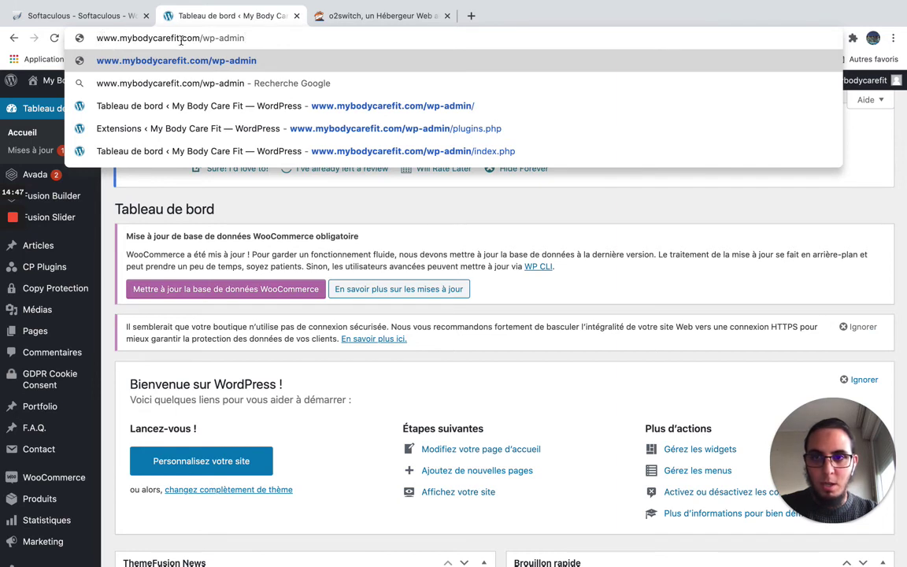
{"action": "left_click_drag", "start_coordinate": [200, 39], "coordinate": [243, 38]}
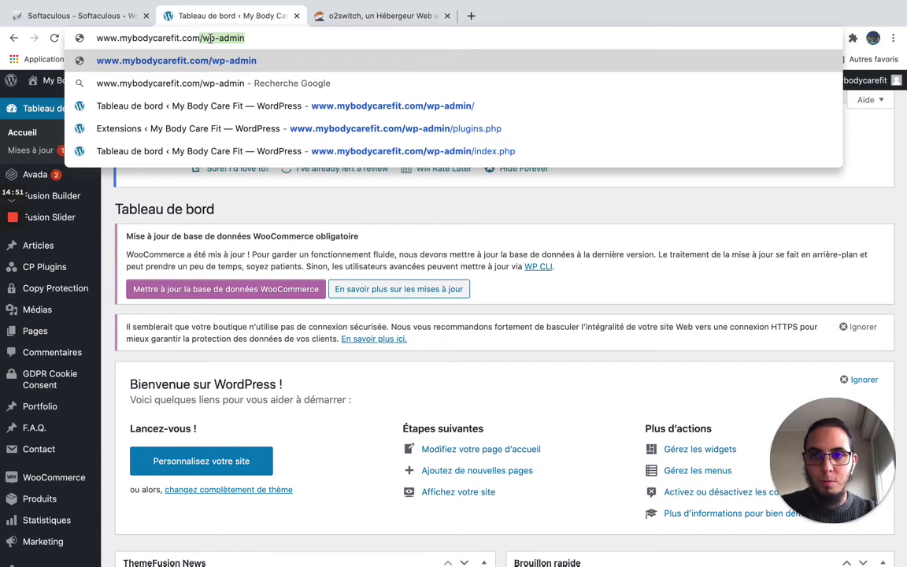
{"action": "left_click", "coordinate": [268, 40]}
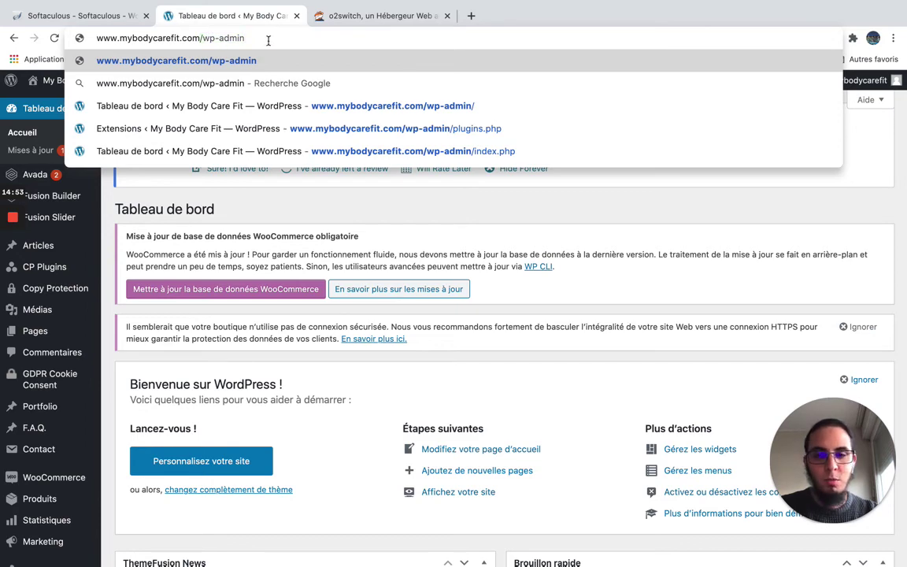
{"action": "key", "text": "Return"}
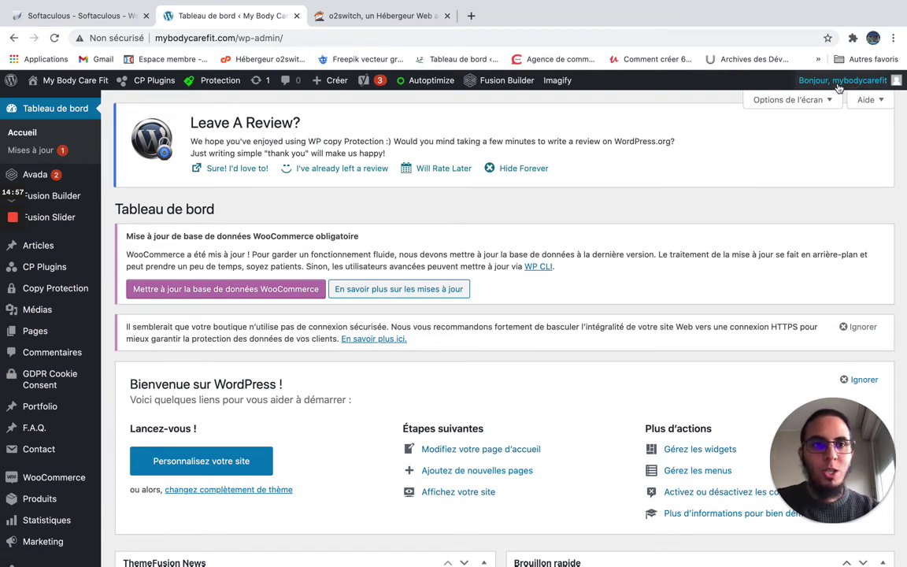
Step: Look through the WordPress dashboard, from the account greeting and administration menu down to the activity widgets and back up
{"action": "mouse_move", "coordinate": [842, 80]}
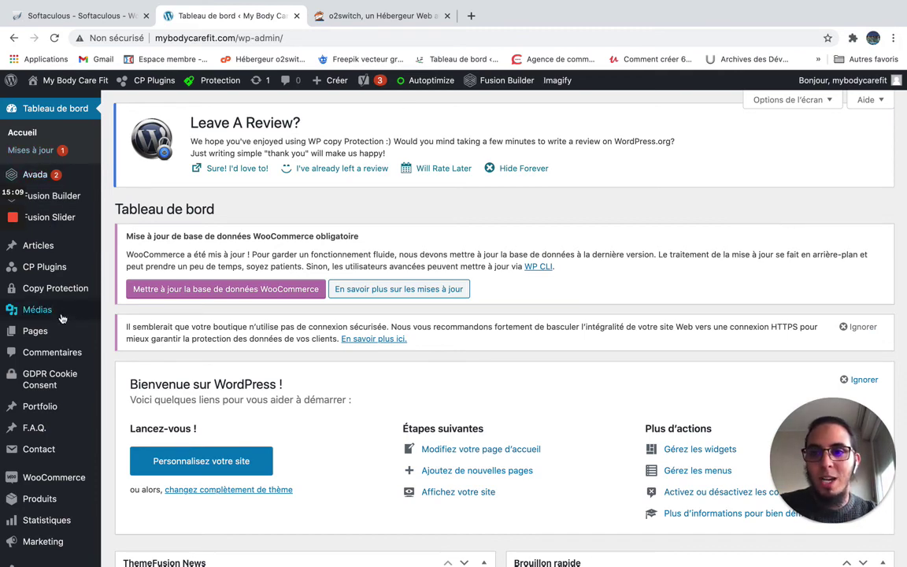
{"action": "scroll", "coordinate": [61, 314], "scroll_direction": "down", "scroll_amount": 5}
{"action": "mouse_move", "coordinate": [62, 318]}
{"action": "scroll", "coordinate": [62, 319], "scroll_direction": "down", "scroll_amount": 5}
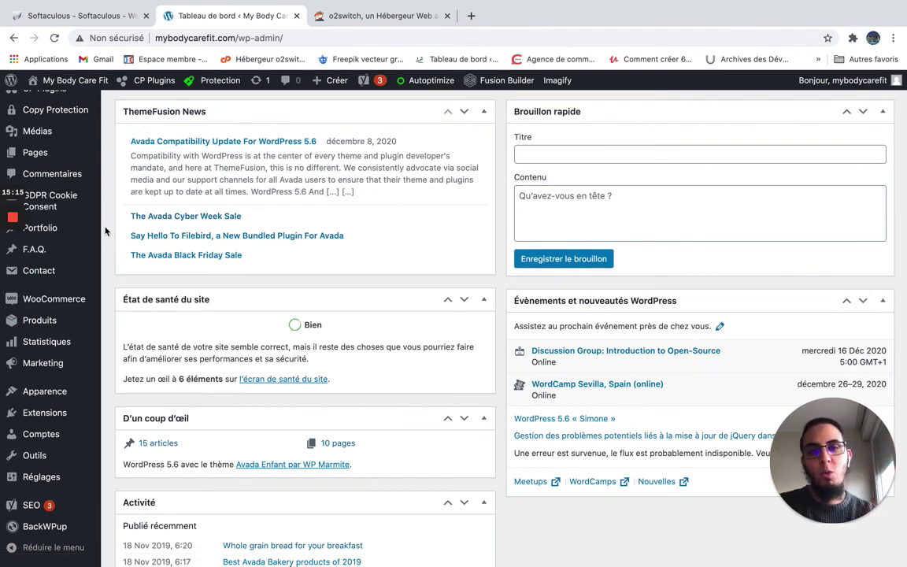
{"action": "scroll", "coordinate": [107, 172], "scroll_direction": "up", "scroll_amount": 5}
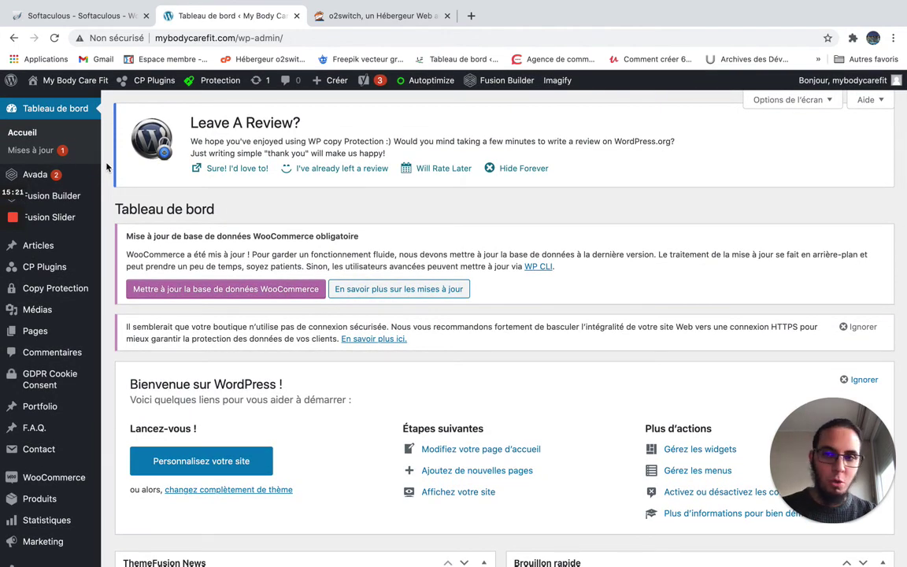
Step: Visit the My Body Care Fit site from its dashboard and examine the home page's hero section, promotion offer, navigation and cart preview
{"action": "mouse_move", "coordinate": [72, 85]}
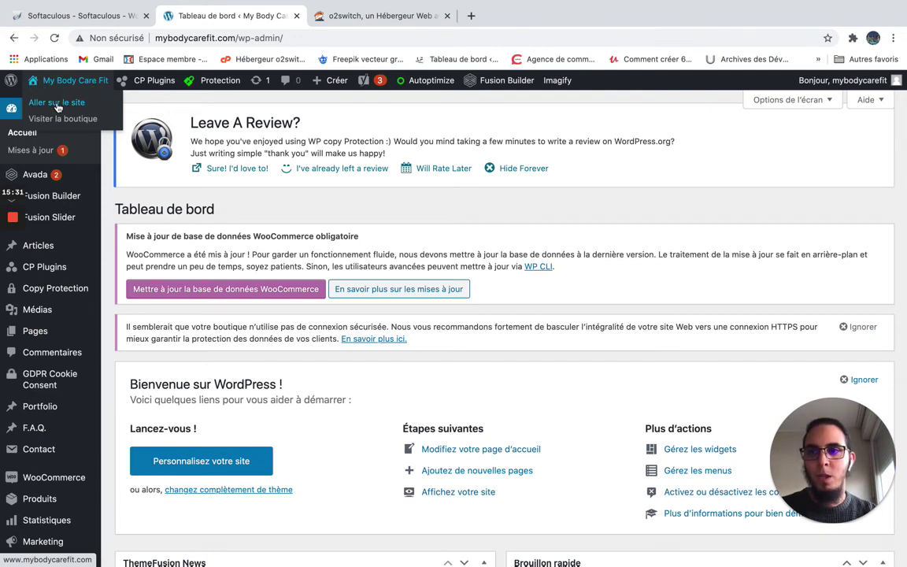
{"action": "left_click", "coordinate": [57, 104]}
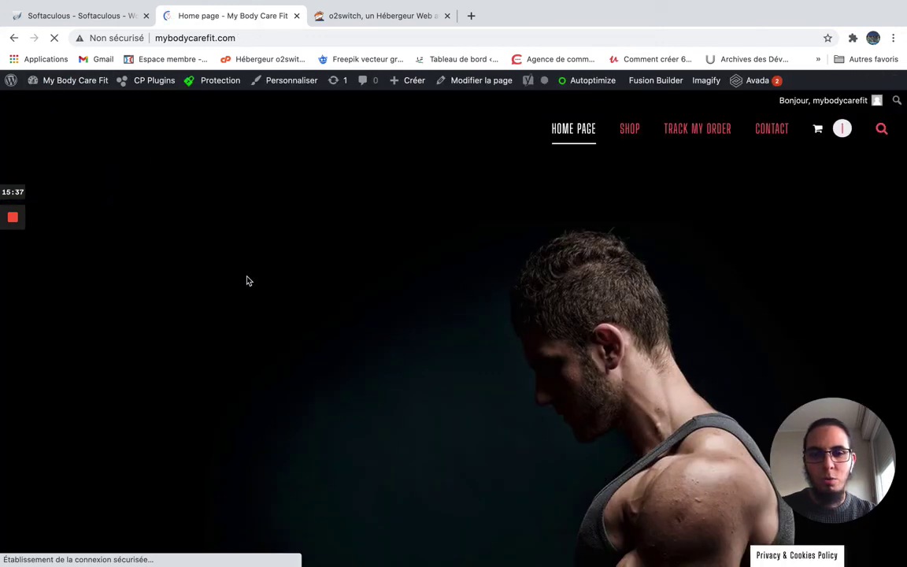
{"action": "scroll", "coordinate": [240, 322], "scroll_direction": "down", "scroll_amount": 7}
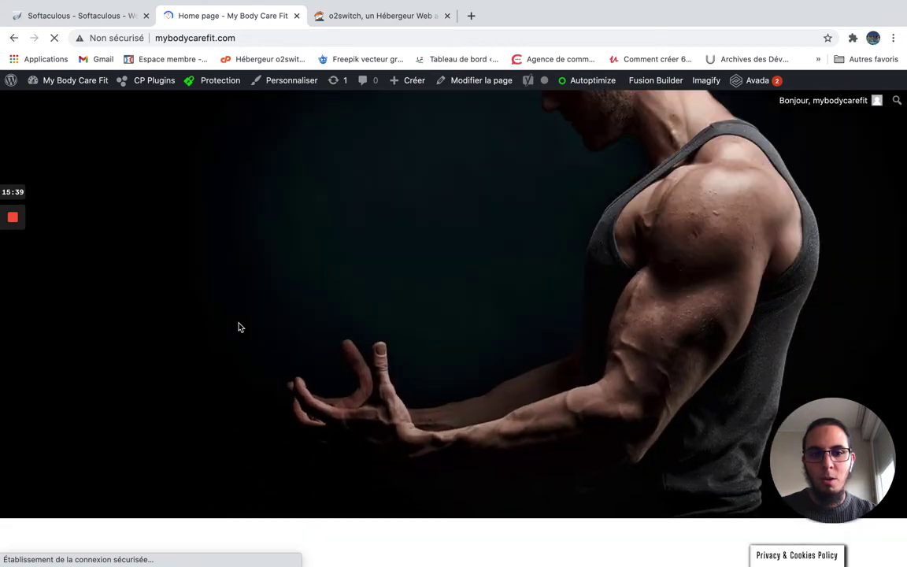
{"action": "scroll", "coordinate": [240, 327], "scroll_direction": "up", "scroll_amount": 7}
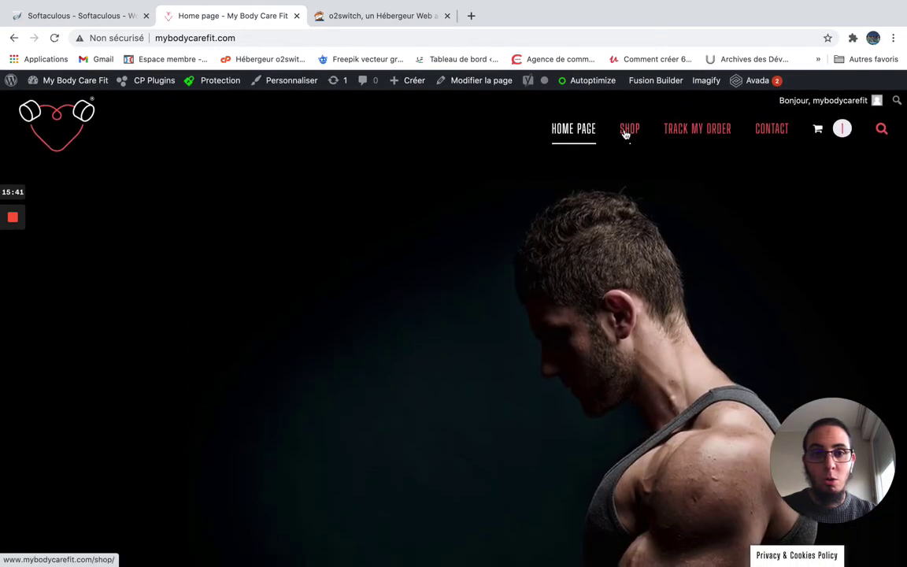
{"action": "scroll", "coordinate": [488, 360], "scroll_direction": "down", "scroll_amount": 2}
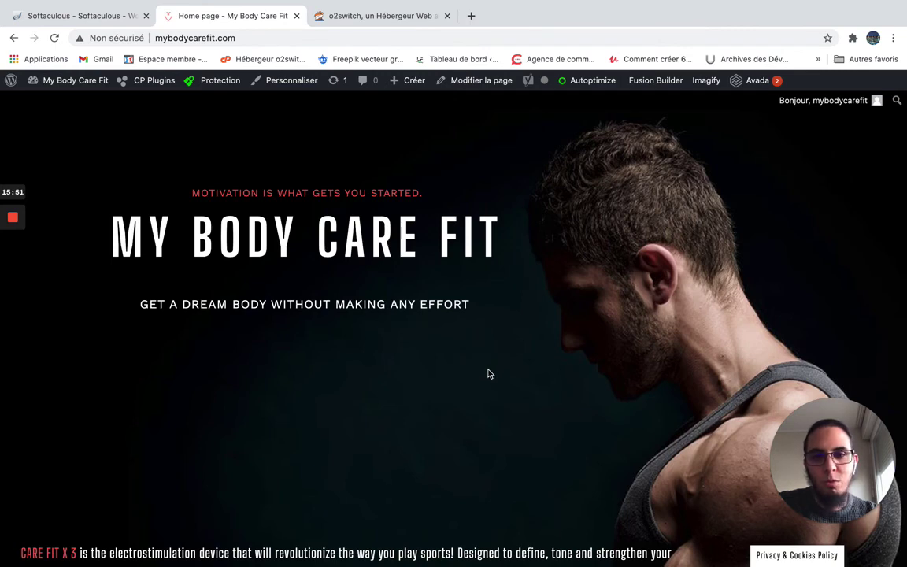
{"action": "scroll", "coordinate": [487, 372], "scroll_direction": "down", "scroll_amount": 5}
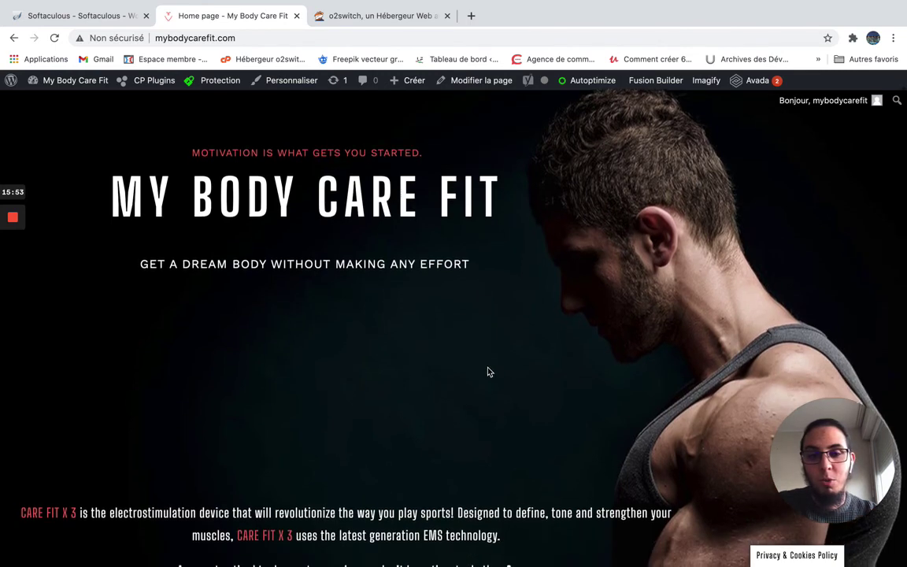
{"action": "scroll", "coordinate": [487, 371], "scroll_direction": "down", "scroll_amount": 1}
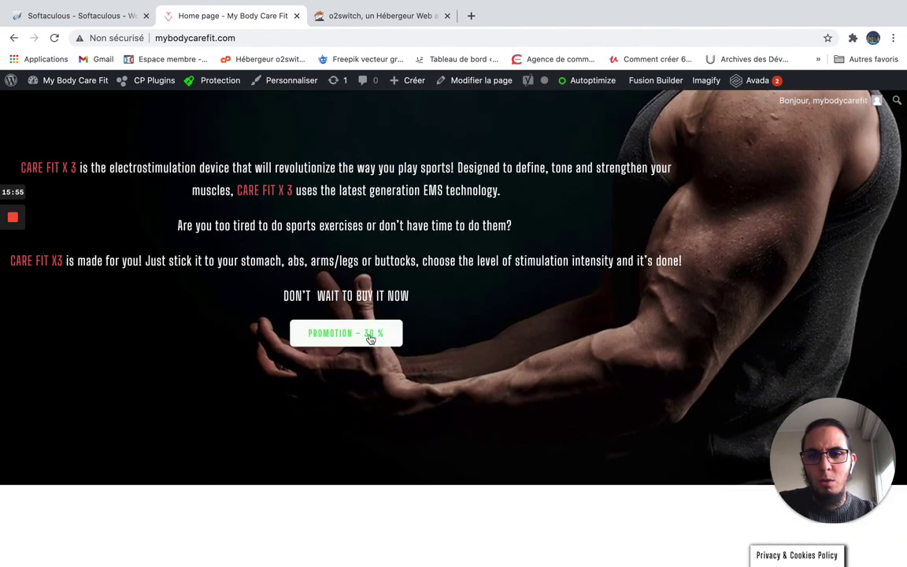
{"action": "scroll", "coordinate": [454, 338], "scroll_direction": "up", "scroll_amount": 6}
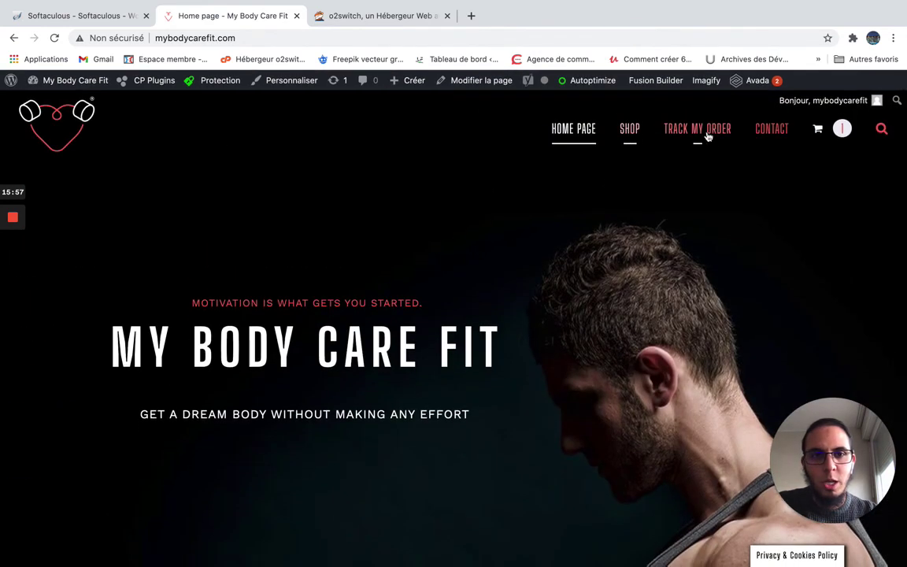
{"action": "mouse_move", "coordinate": [868, 130]}
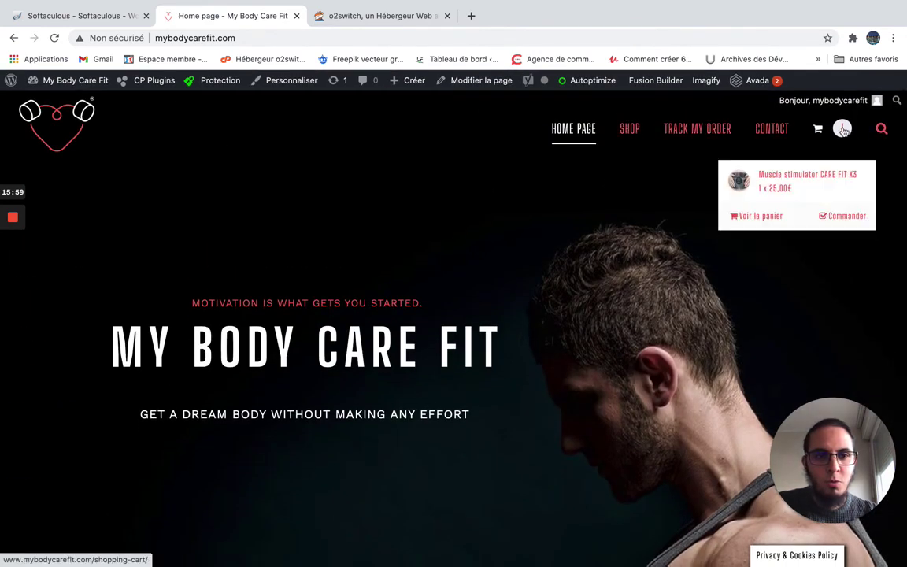
Step: Look through the rest of the home page, from the product benefits and athlete video down to the footer and back up
{"action": "scroll", "coordinate": [574, 268], "scroll_direction": "down", "scroll_amount": 5}
{"action": "scroll", "coordinate": [574, 268], "scroll_direction": "down", "scroll_amount": 10}
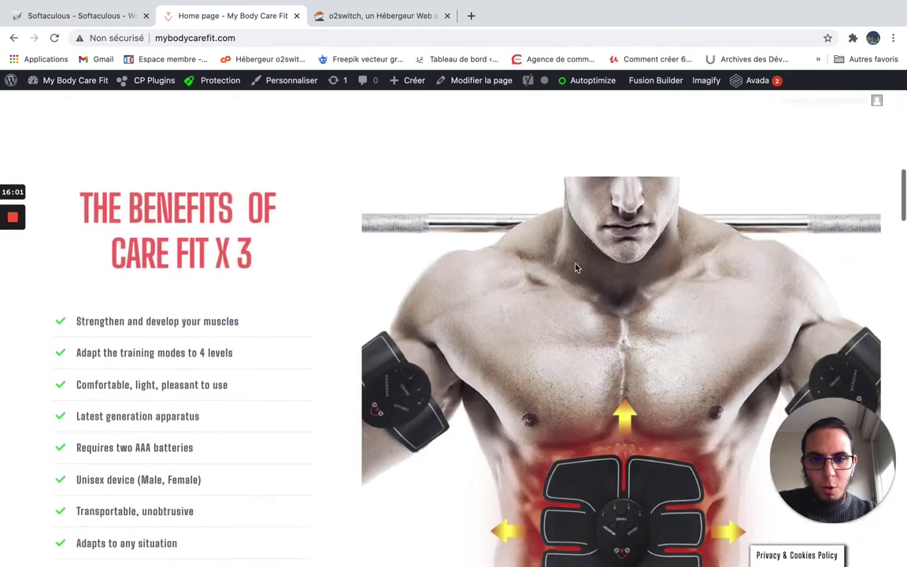
{"action": "scroll", "coordinate": [575, 268], "scroll_direction": "down", "scroll_amount": 10}
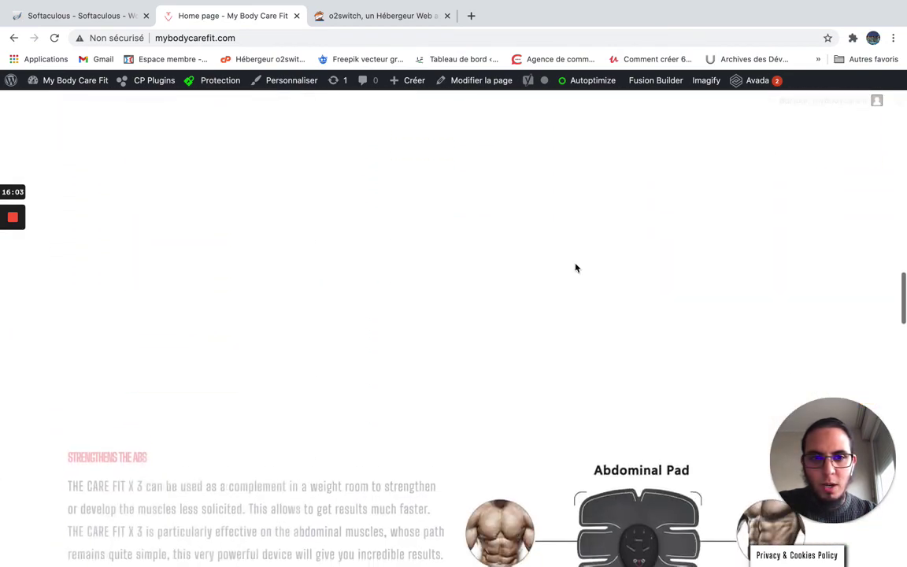
{"action": "scroll", "coordinate": [575, 268], "scroll_direction": "down", "scroll_amount": 10}
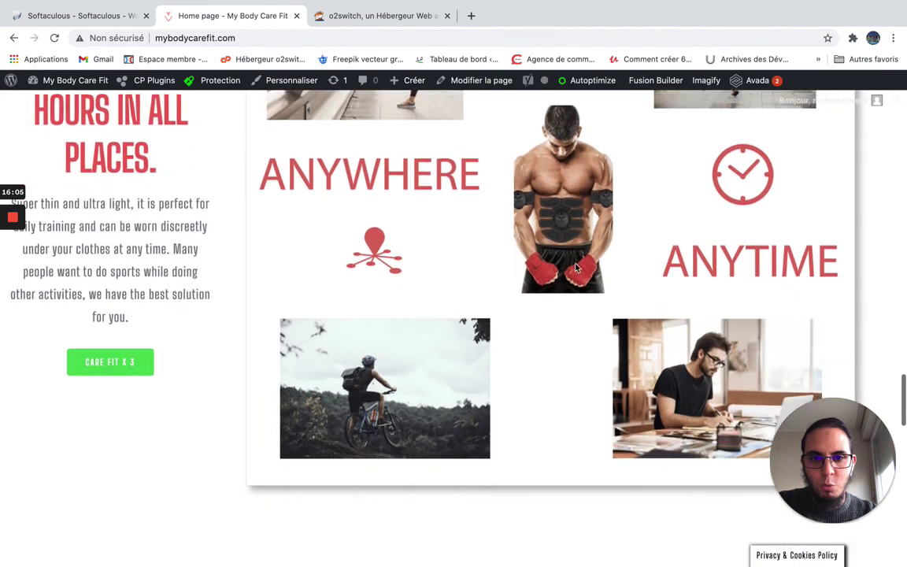
{"action": "scroll", "coordinate": [575, 268], "scroll_direction": "down", "scroll_amount": 6}
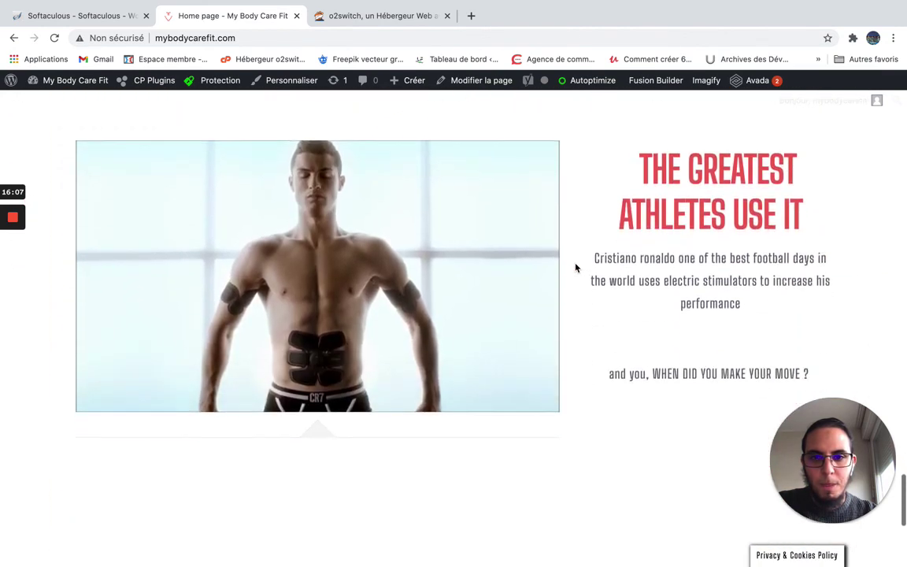
{"action": "scroll", "coordinate": [343, 248], "scroll_direction": "up", "scroll_amount": 3}
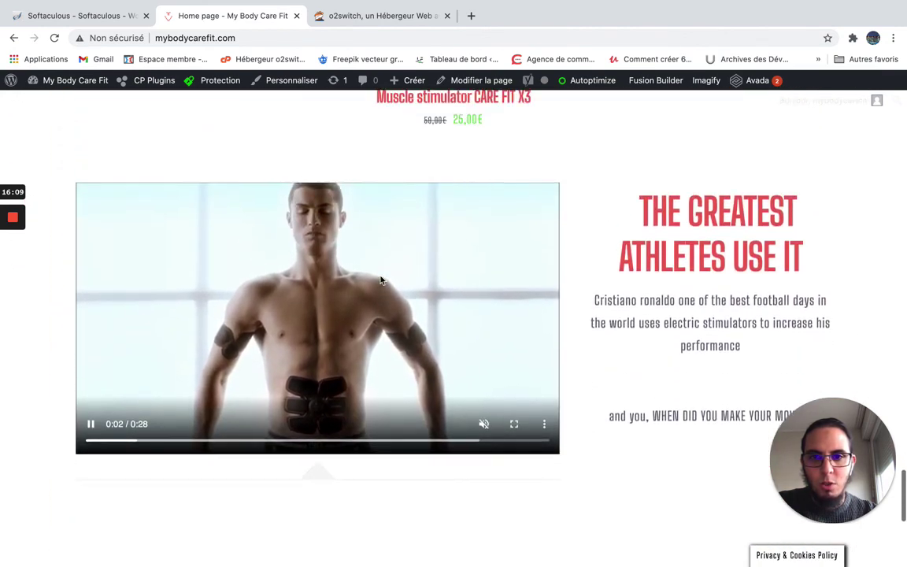
{"action": "scroll", "coordinate": [304, 374], "scroll_direction": "down", "scroll_amount": 5}
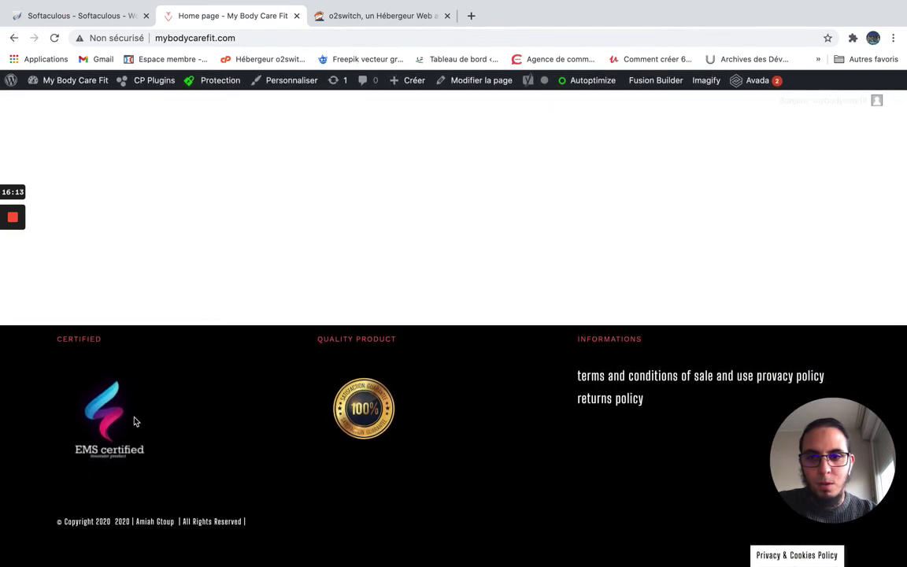
{"action": "scroll", "coordinate": [573, 343], "scroll_direction": "up", "scroll_amount": 10}
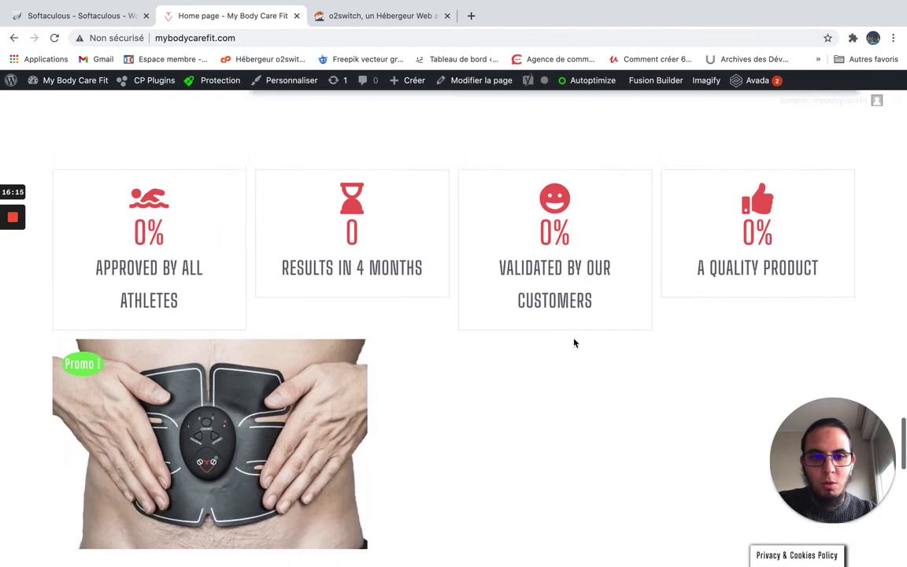
{"action": "scroll", "coordinate": [572, 342], "scroll_direction": "up", "scroll_amount": 10}
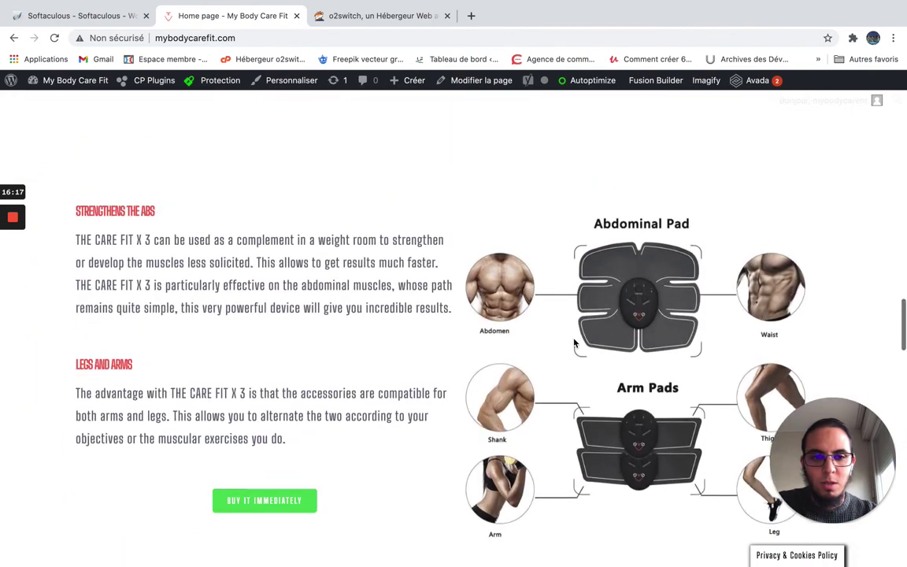
{"action": "scroll", "coordinate": [573, 343], "scroll_direction": "up", "scroll_amount": 8}
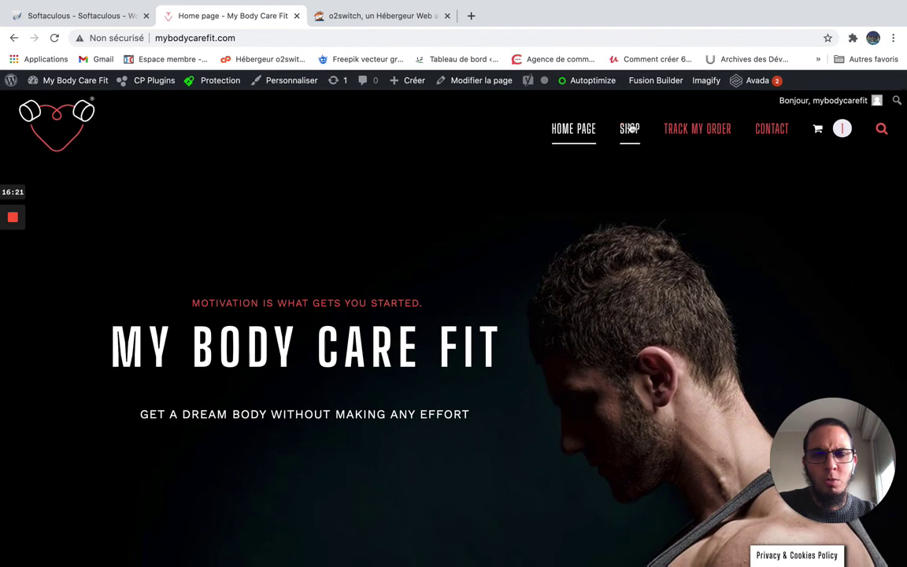
Step: Open the site's Shop page and look over its product listing
{"action": "left_click", "coordinate": [629, 131]}
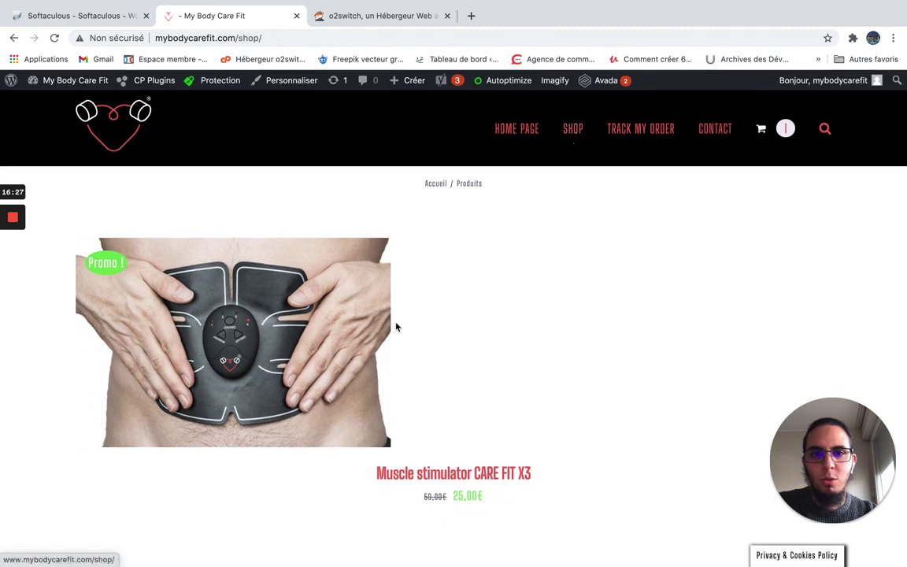
{"action": "scroll", "coordinate": [395, 323], "scroll_direction": "down", "scroll_amount": 5}
{"action": "scroll", "coordinate": [395, 324], "scroll_direction": "up", "scroll_amount": 5}
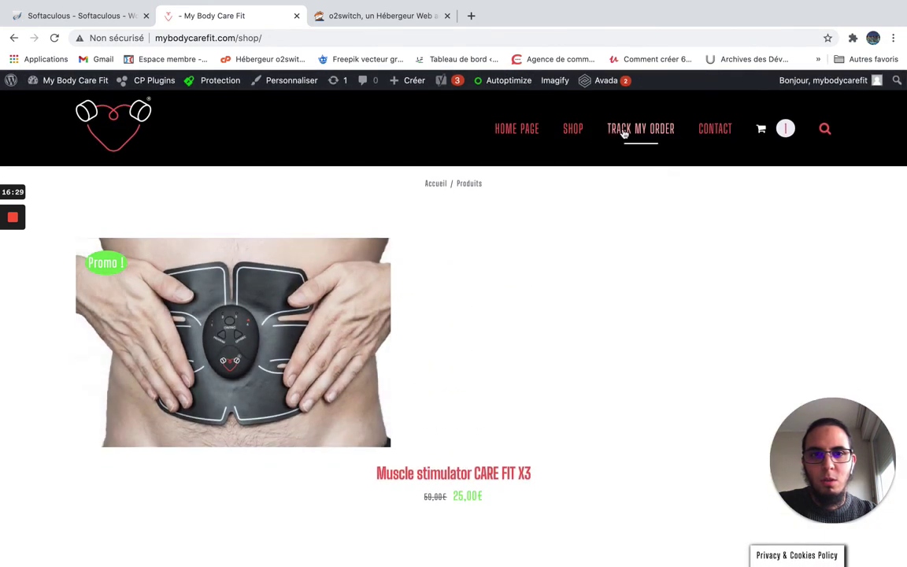
Step: Open the site's Track My Order page, then look through the Contact page's message form and contact details
{"action": "left_click", "coordinate": [624, 132]}
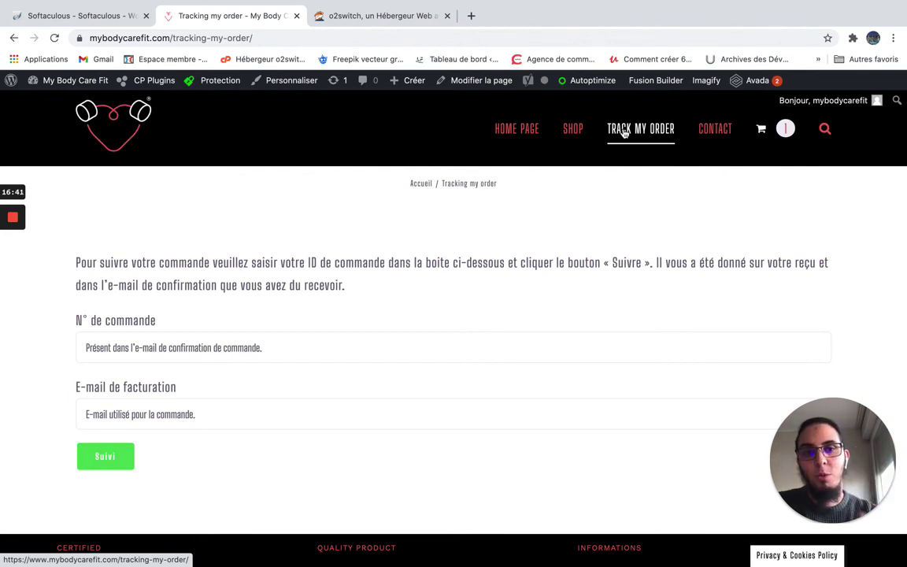
{"action": "left_click", "coordinate": [718, 131]}
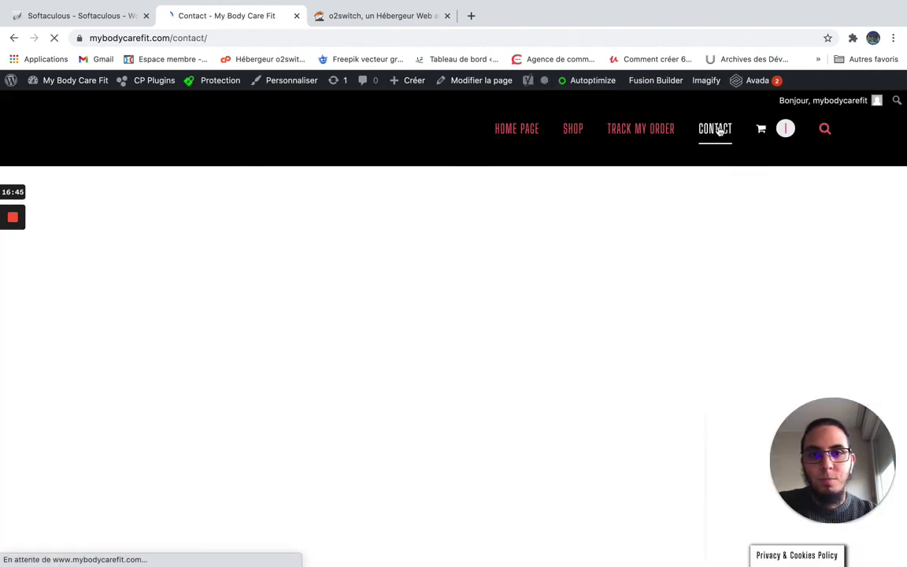
{"action": "scroll", "coordinate": [504, 246], "scroll_direction": "down", "scroll_amount": 3}
{"action": "scroll", "coordinate": [505, 247], "scroll_direction": "up", "scroll_amount": 3}
{"action": "scroll", "coordinate": [502, 243], "scroll_direction": "down", "scroll_amount": 7}
{"action": "scroll", "coordinate": [501, 241], "scroll_direction": "up", "scroll_amount": 4}
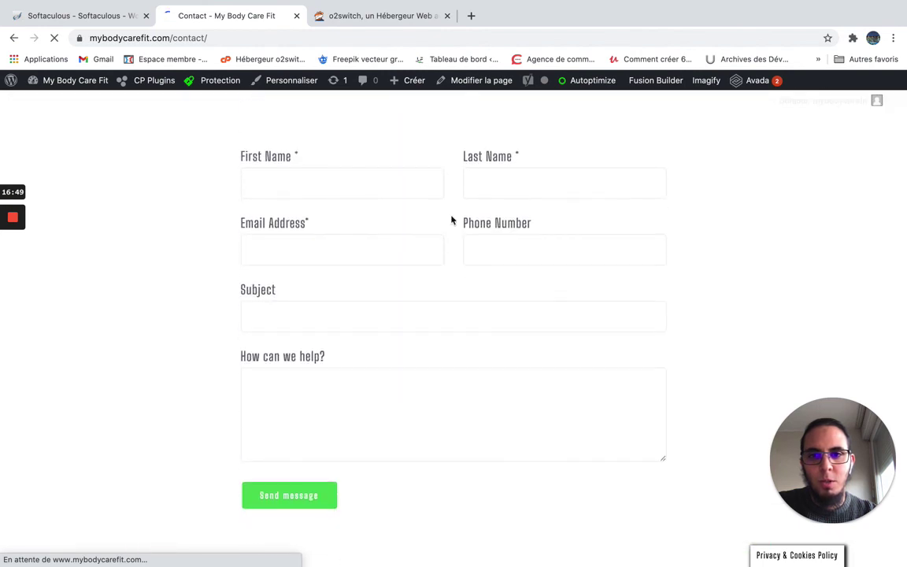
{"action": "scroll", "coordinate": [456, 268], "scroll_direction": "up", "scroll_amount": 2}
{"action": "scroll", "coordinate": [396, 363], "scroll_direction": "up", "scroll_amount": 10}
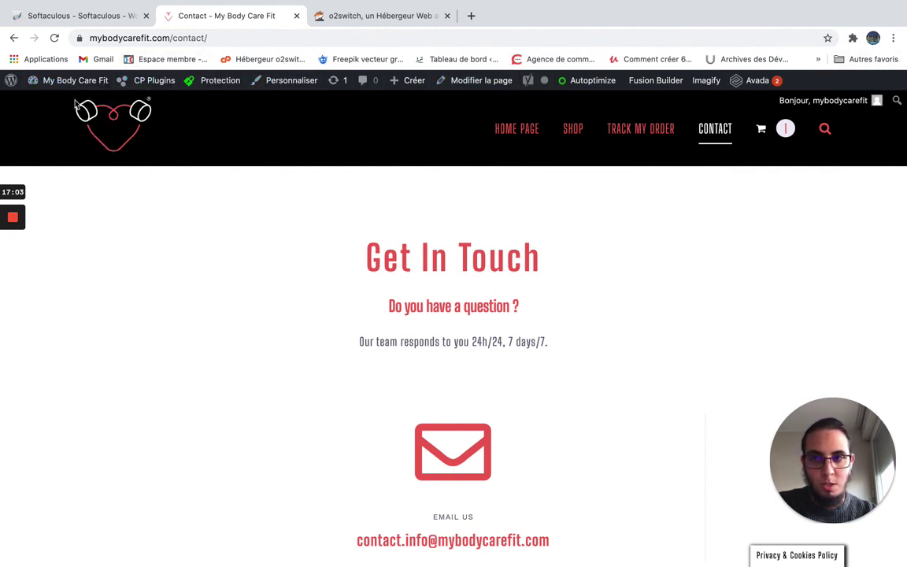
Step: Return to the My Body Care Fit dashboard, signing in with the saved credentials remembered and postponing the administrator e-mail verification
{"action": "mouse_move", "coordinate": [50, 81]}
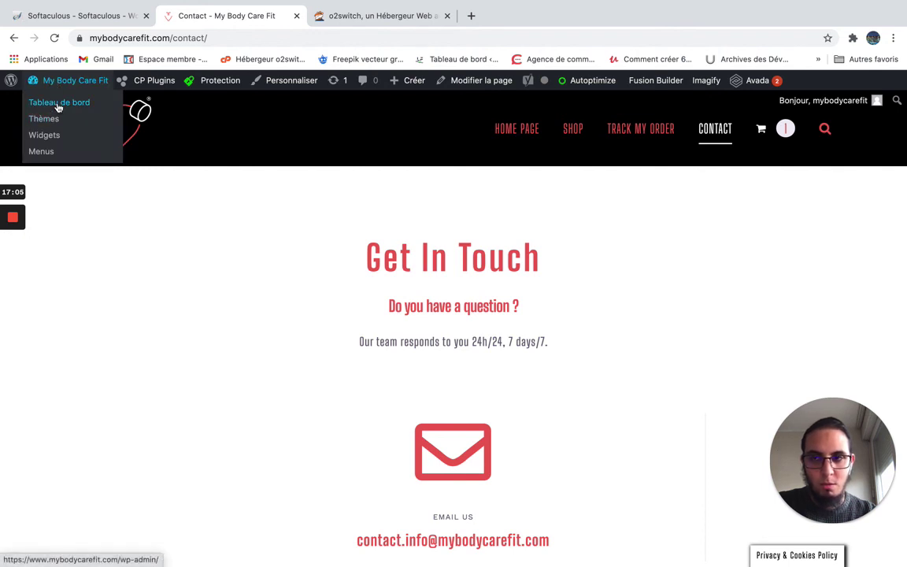
{"action": "left_click", "coordinate": [45, 104]}
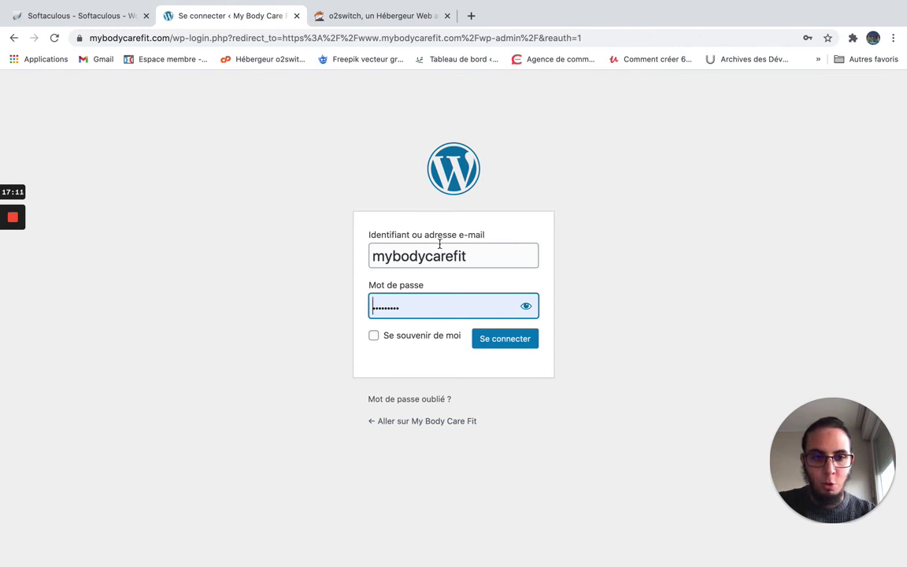
{"action": "left_click", "coordinate": [374, 337]}
{"action": "left_click", "coordinate": [505, 341]}
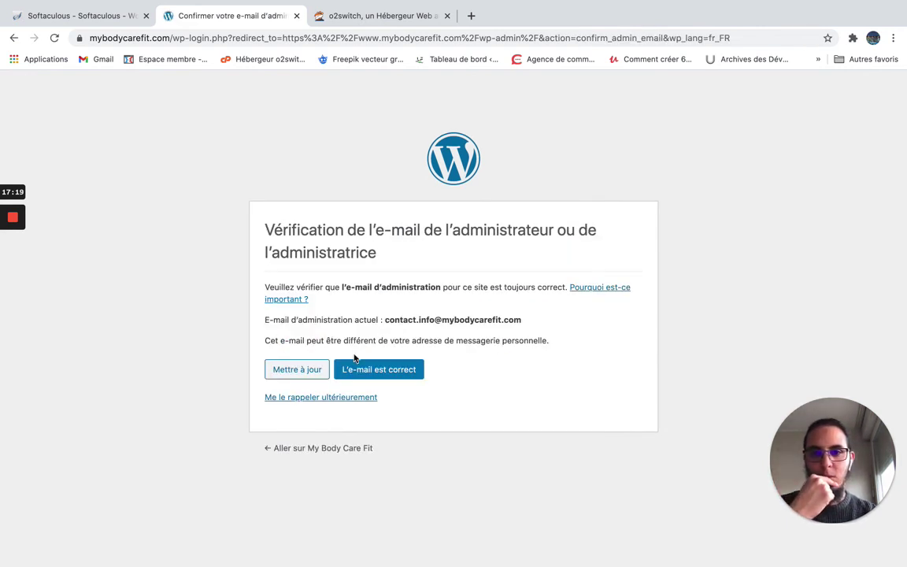
{"action": "left_click", "coordinate": [291, 401]}
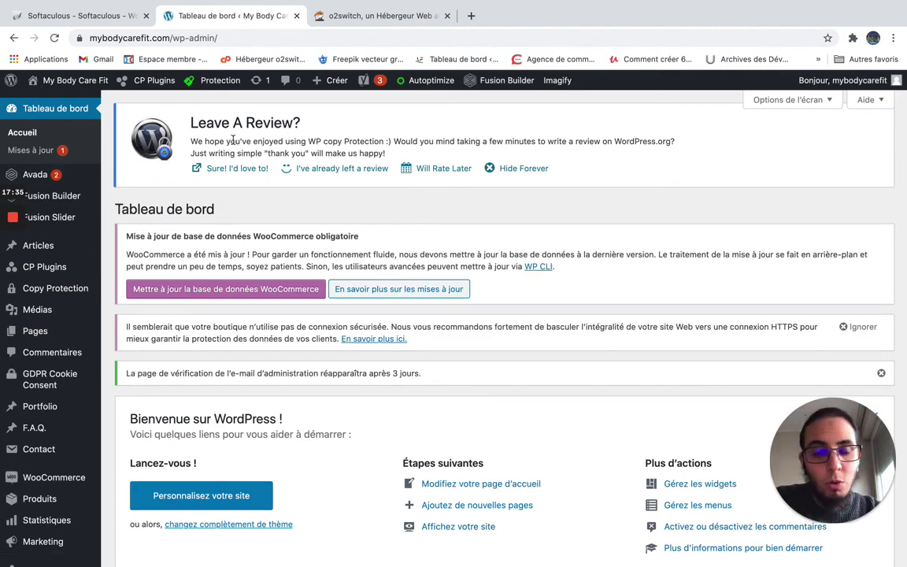
{"action": "scroll", "coordinate": [189, 288], "scroll_direction": "down", "scroll_amount": 2}
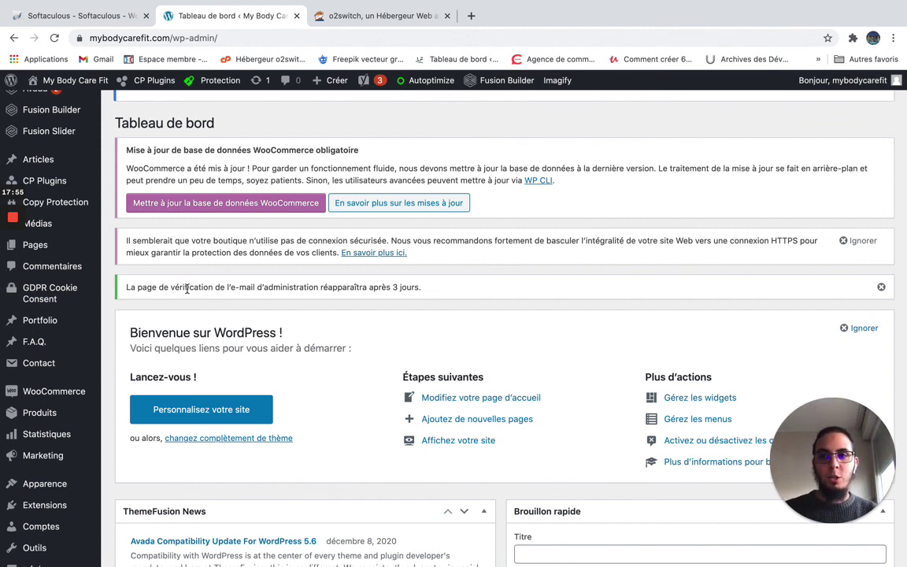
{"action": "mouse_move", "coordinate": [14, 219]}
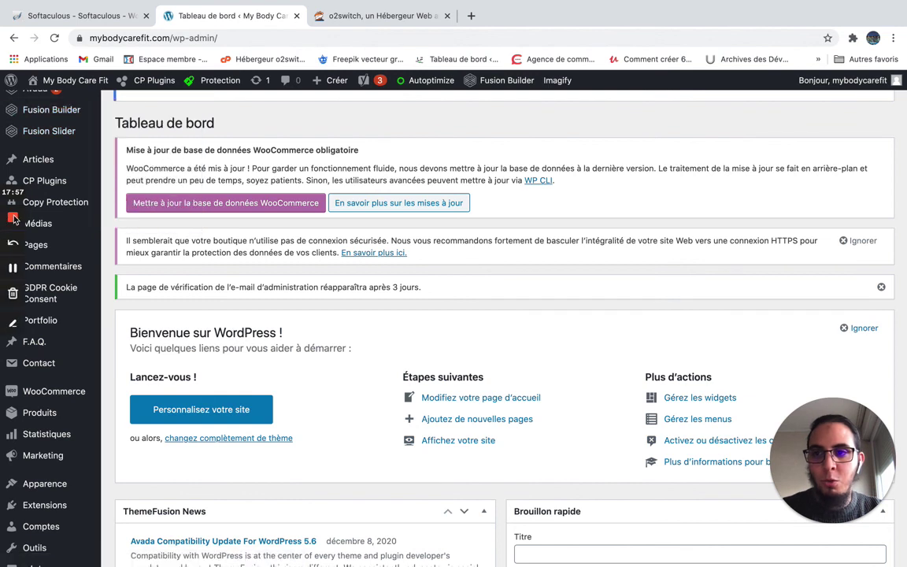